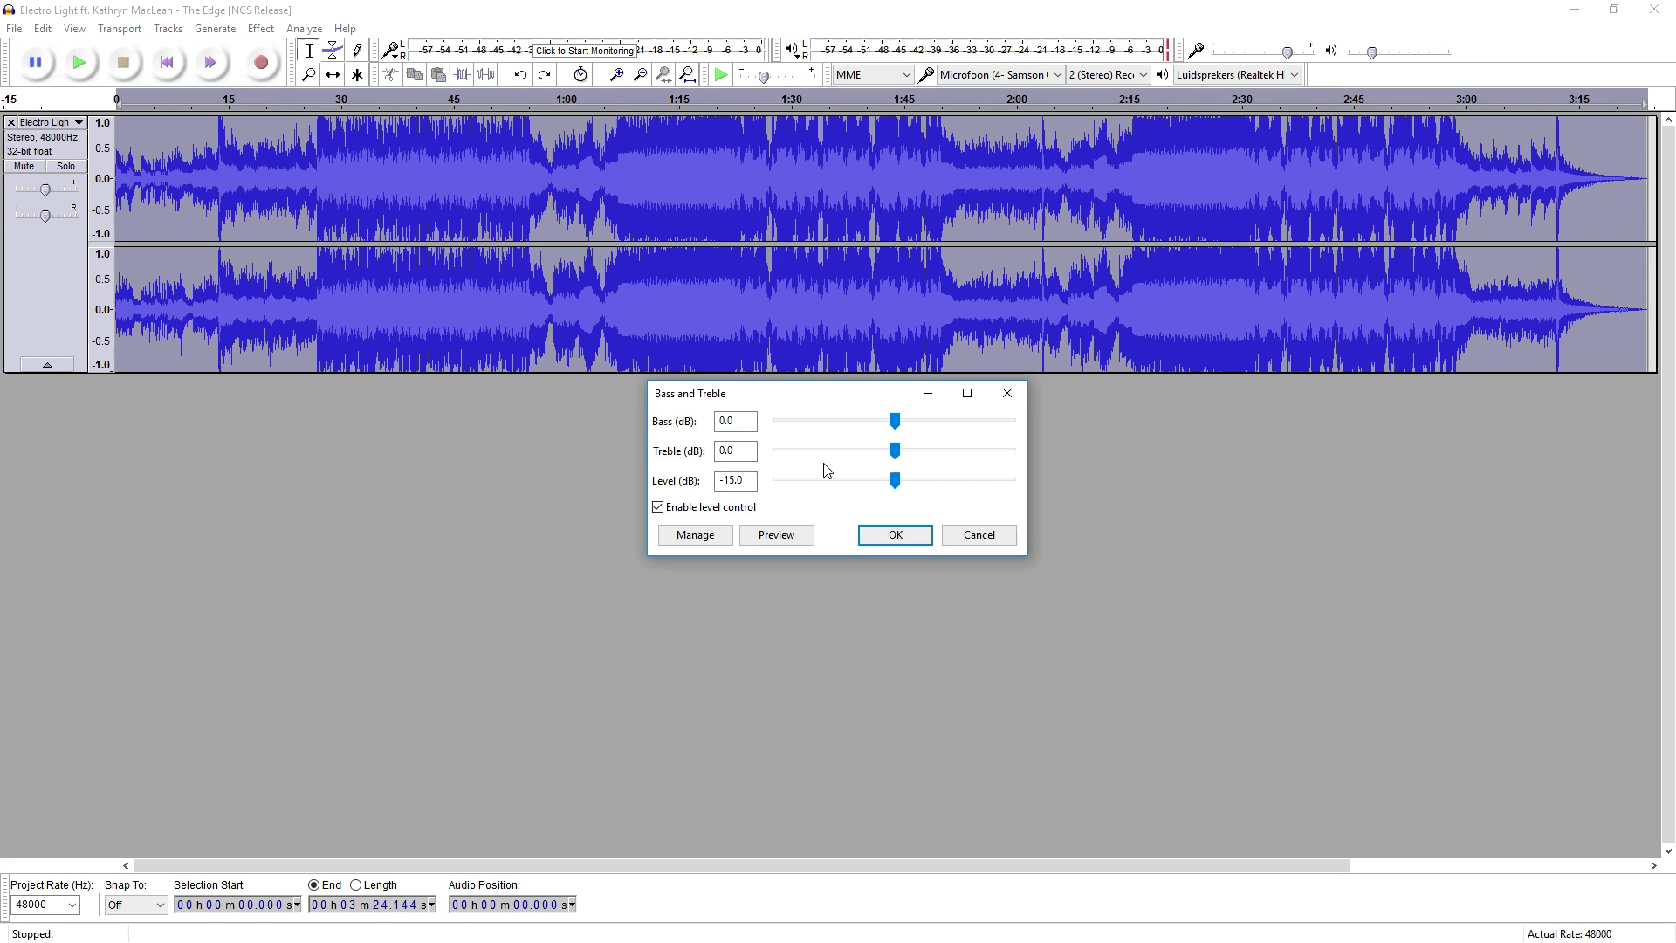
# - Apply the flat Bass and Treble pass, then undo it to restore the song's full loudness
pyautogui.click(894, 534)
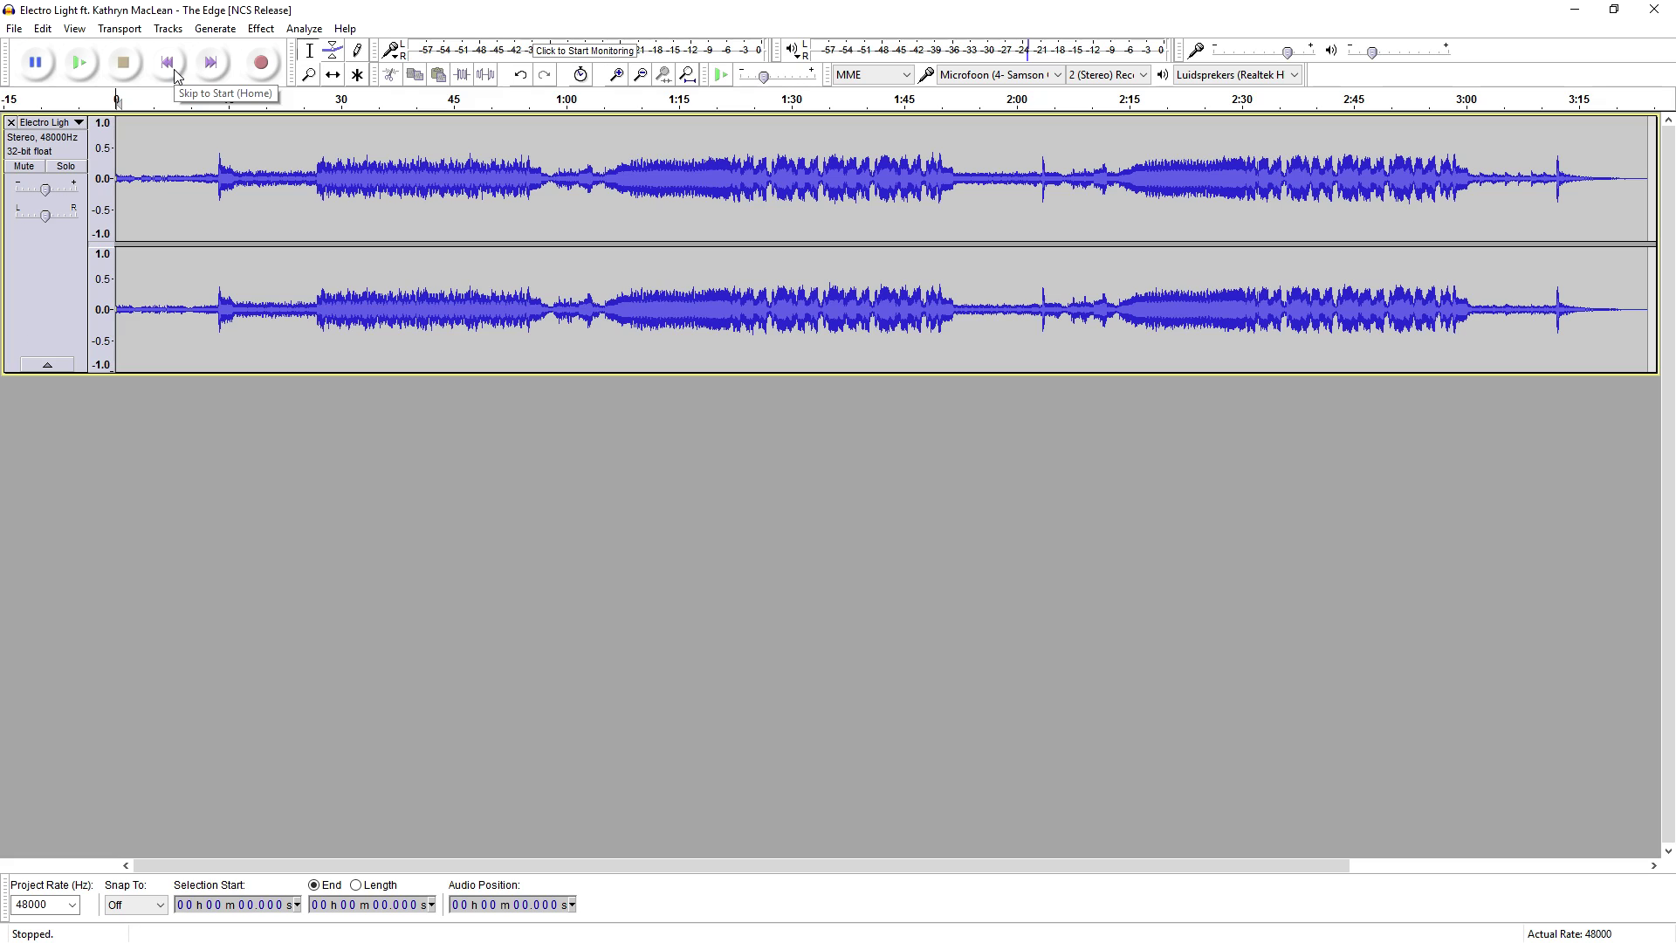
pyautogui.hotkey('ctrl', 'z')
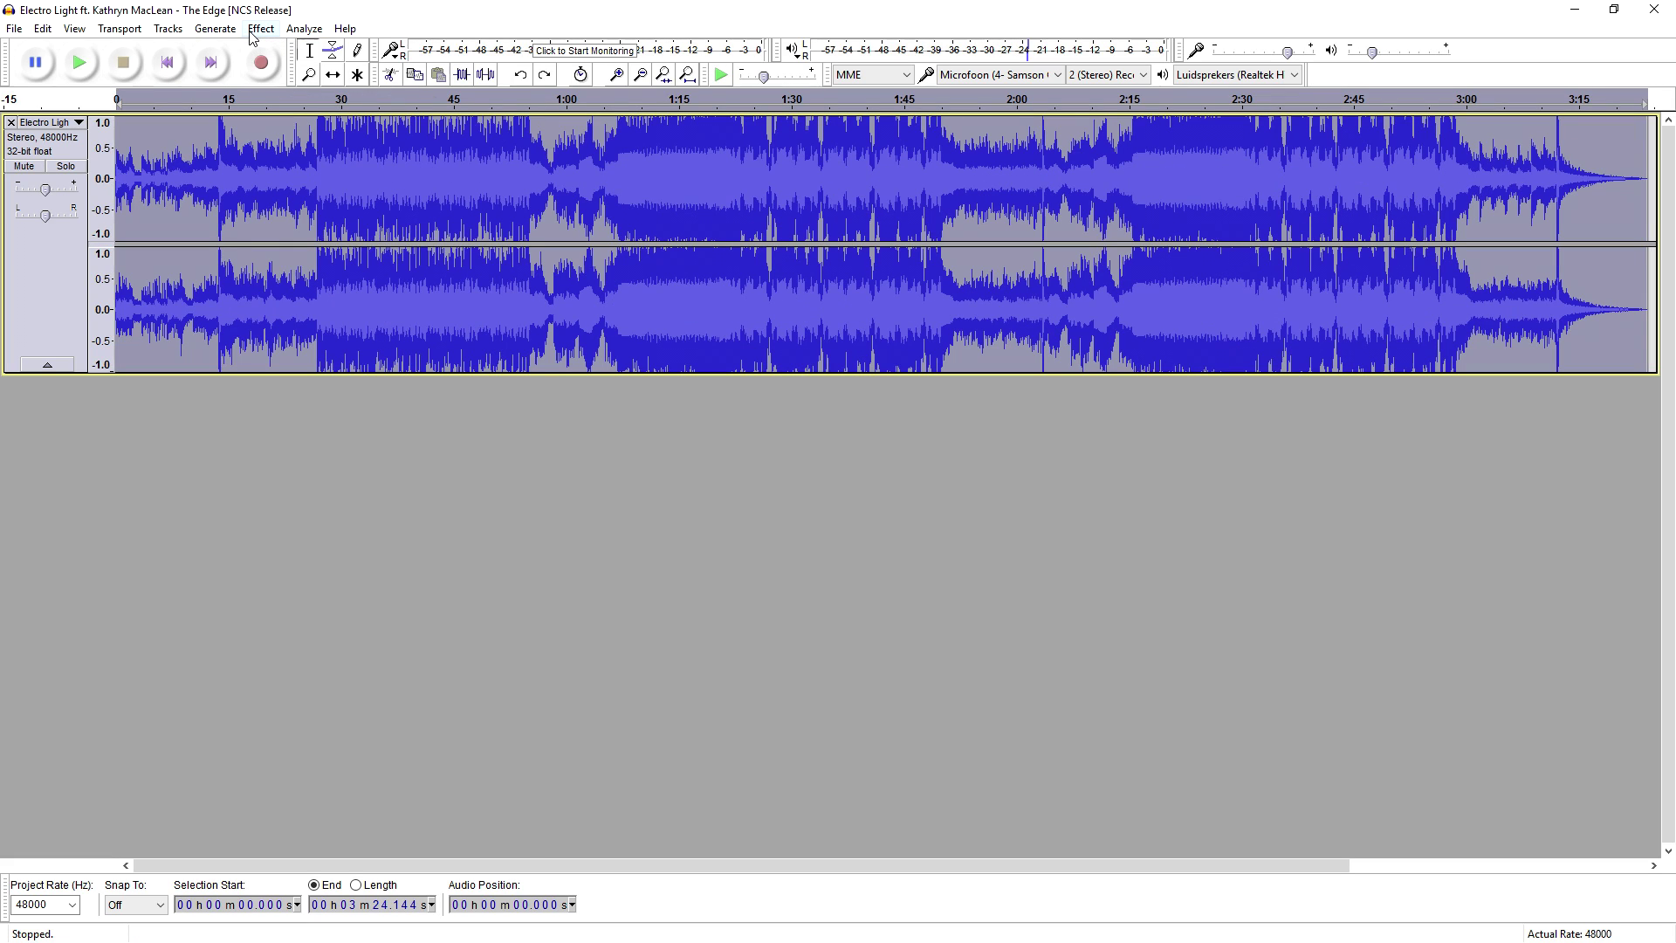
pyautogui.click(260, 29)
# - Open the Bass and Treble effect from the Effect menu to review its settings
pyautogui.click(349, 117)
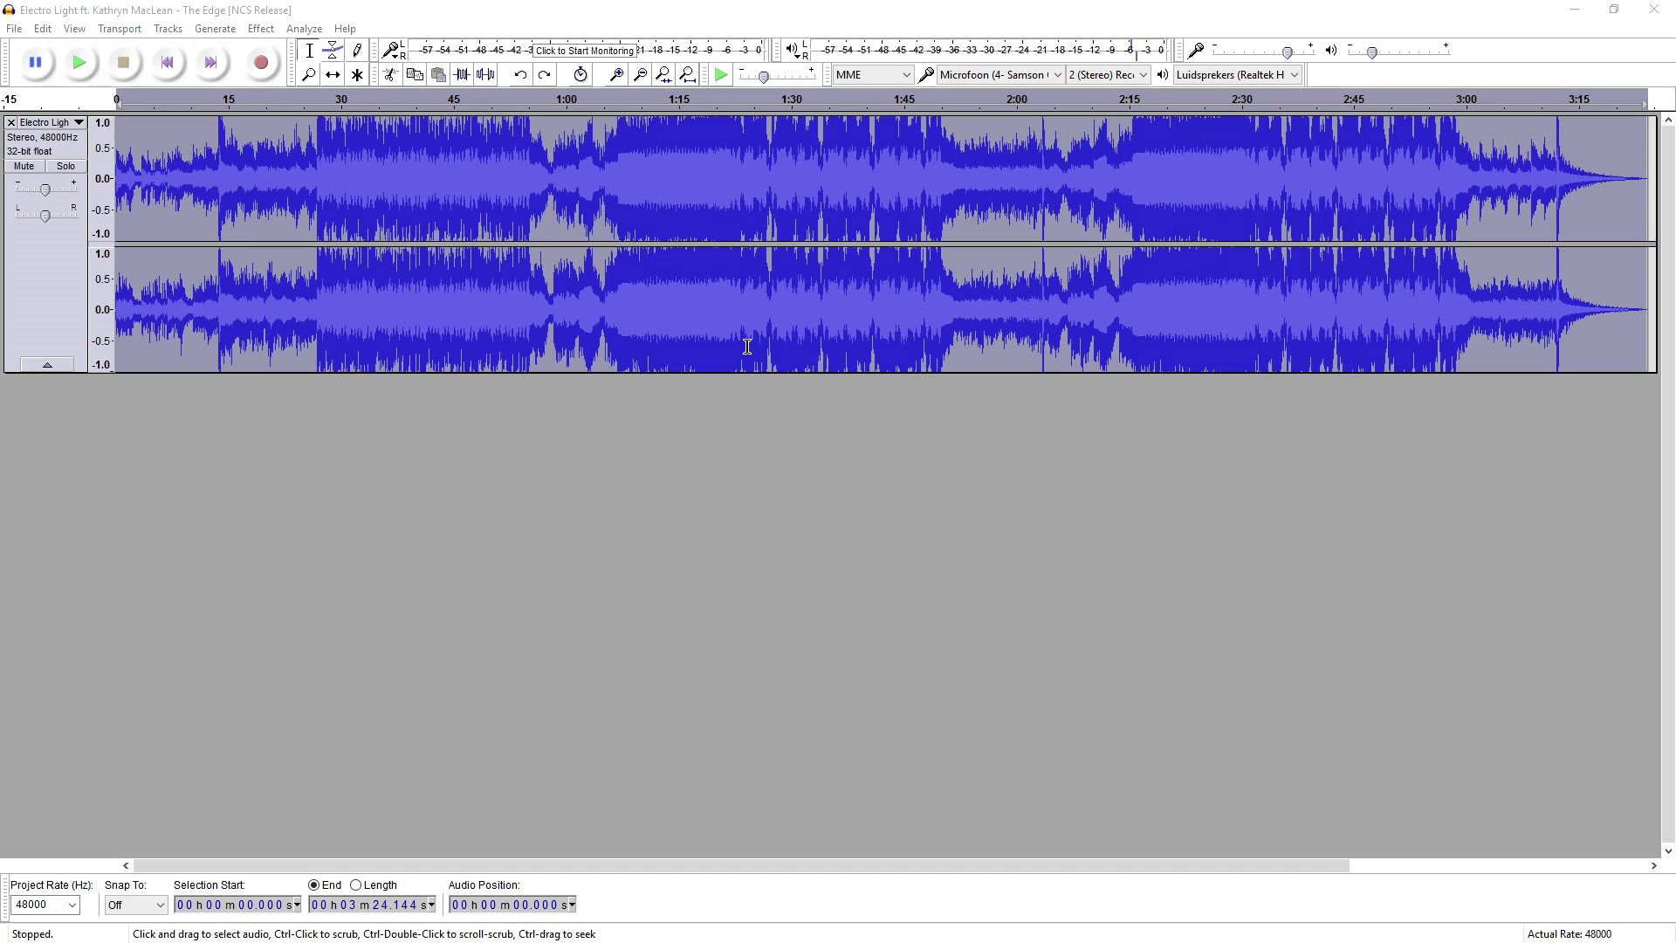
# - Play 'The Edge' from the beginning and stop it about 35 seconds in
pyautogui.click(155, 68)
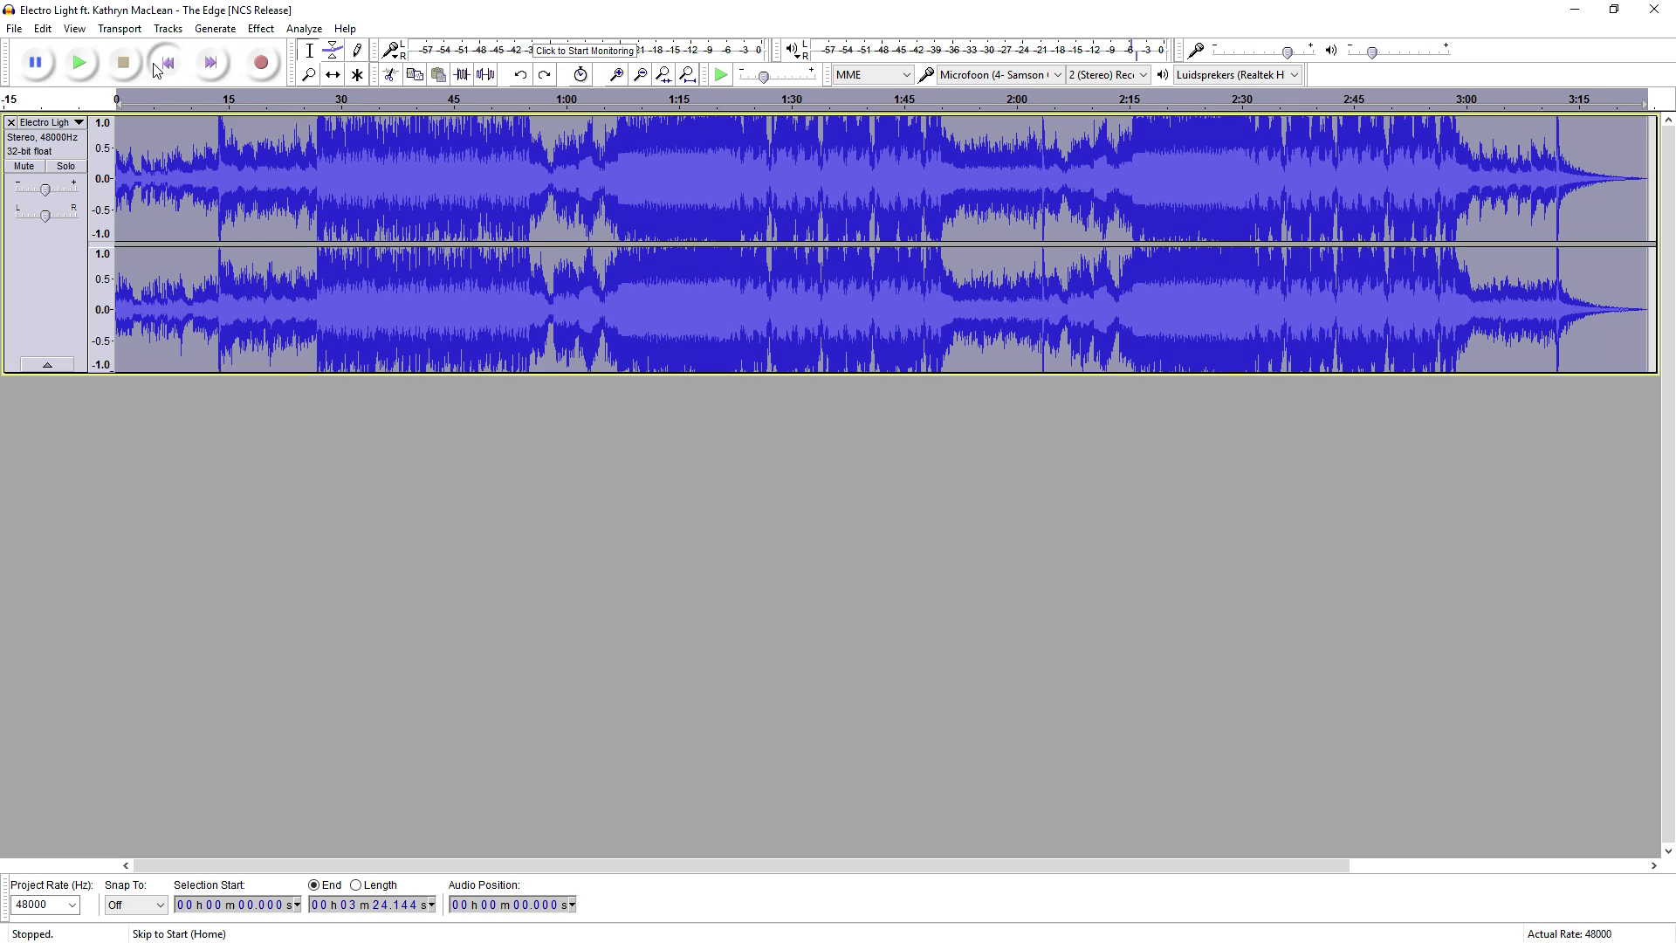
pyautogui.press('space')
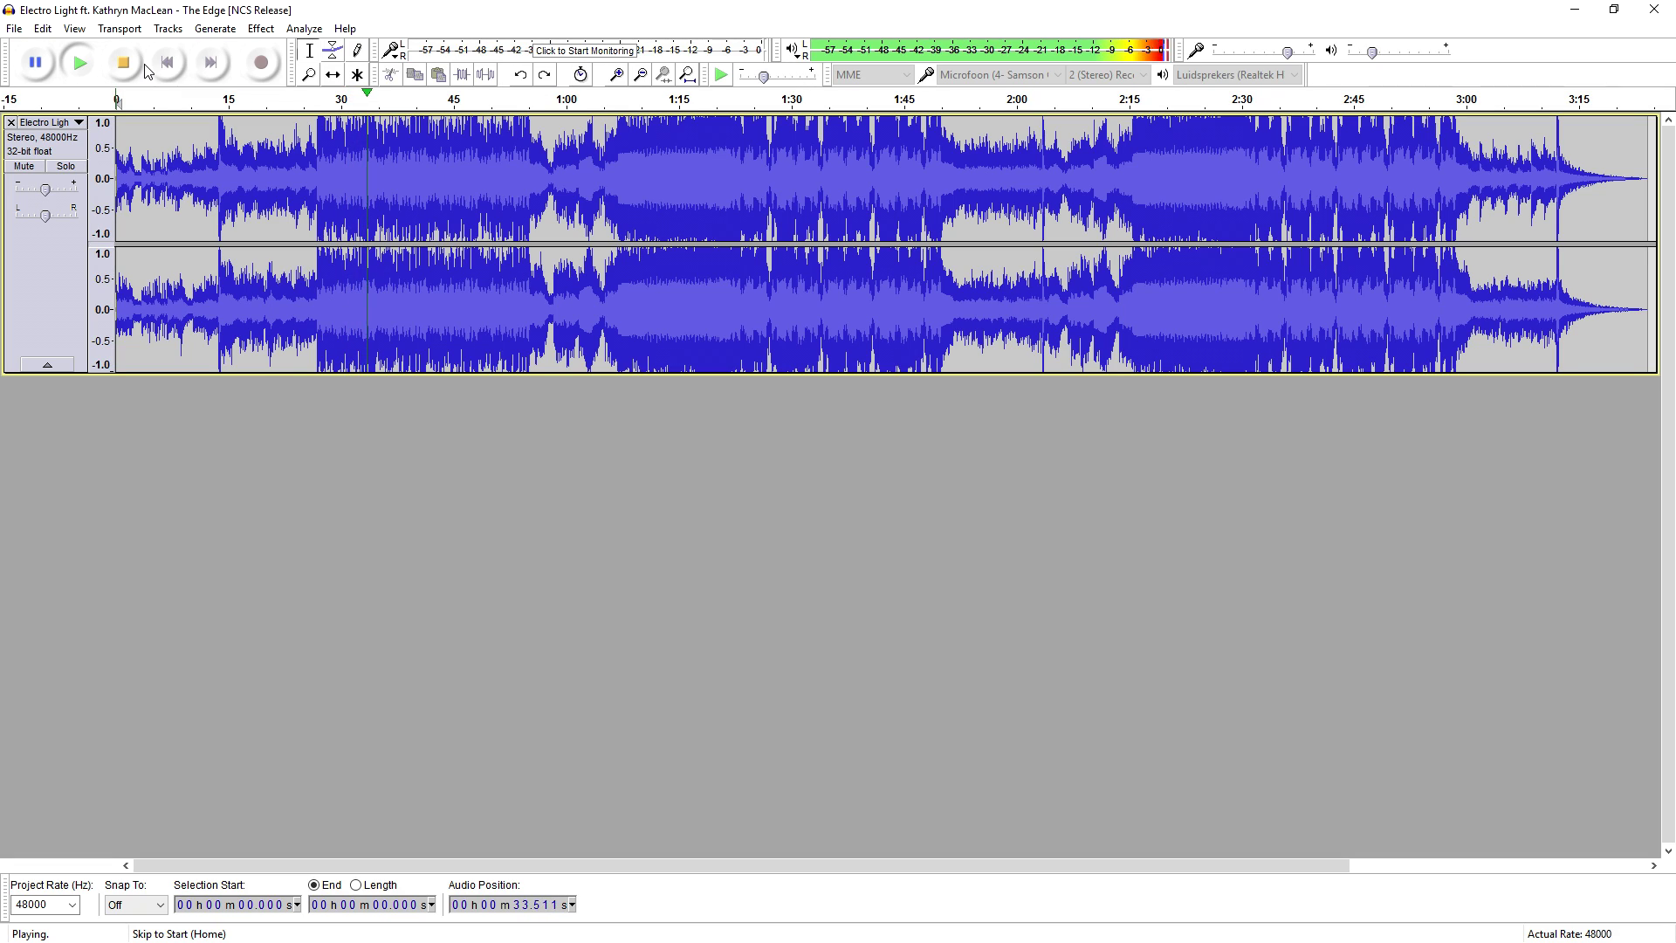
pyautogui.click(146, 70)
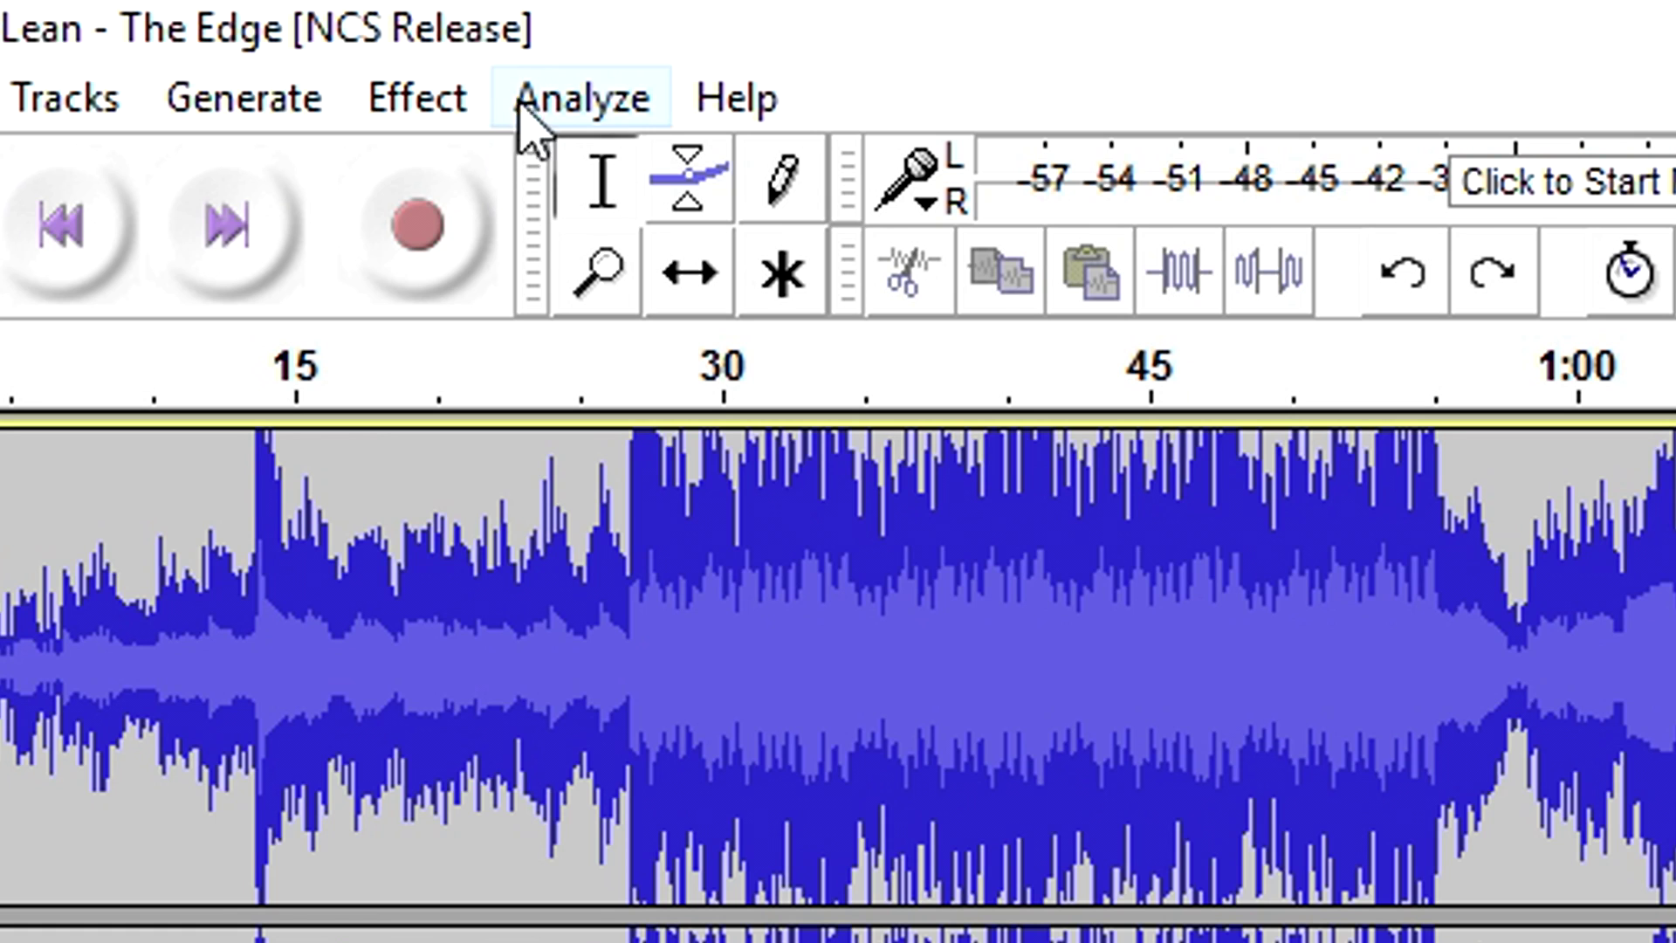
# - Open Bass and Treble and try the Treble slider, pushing it to 30 dB, then back near 3.7 dB
pyautogui.click(262, 29)
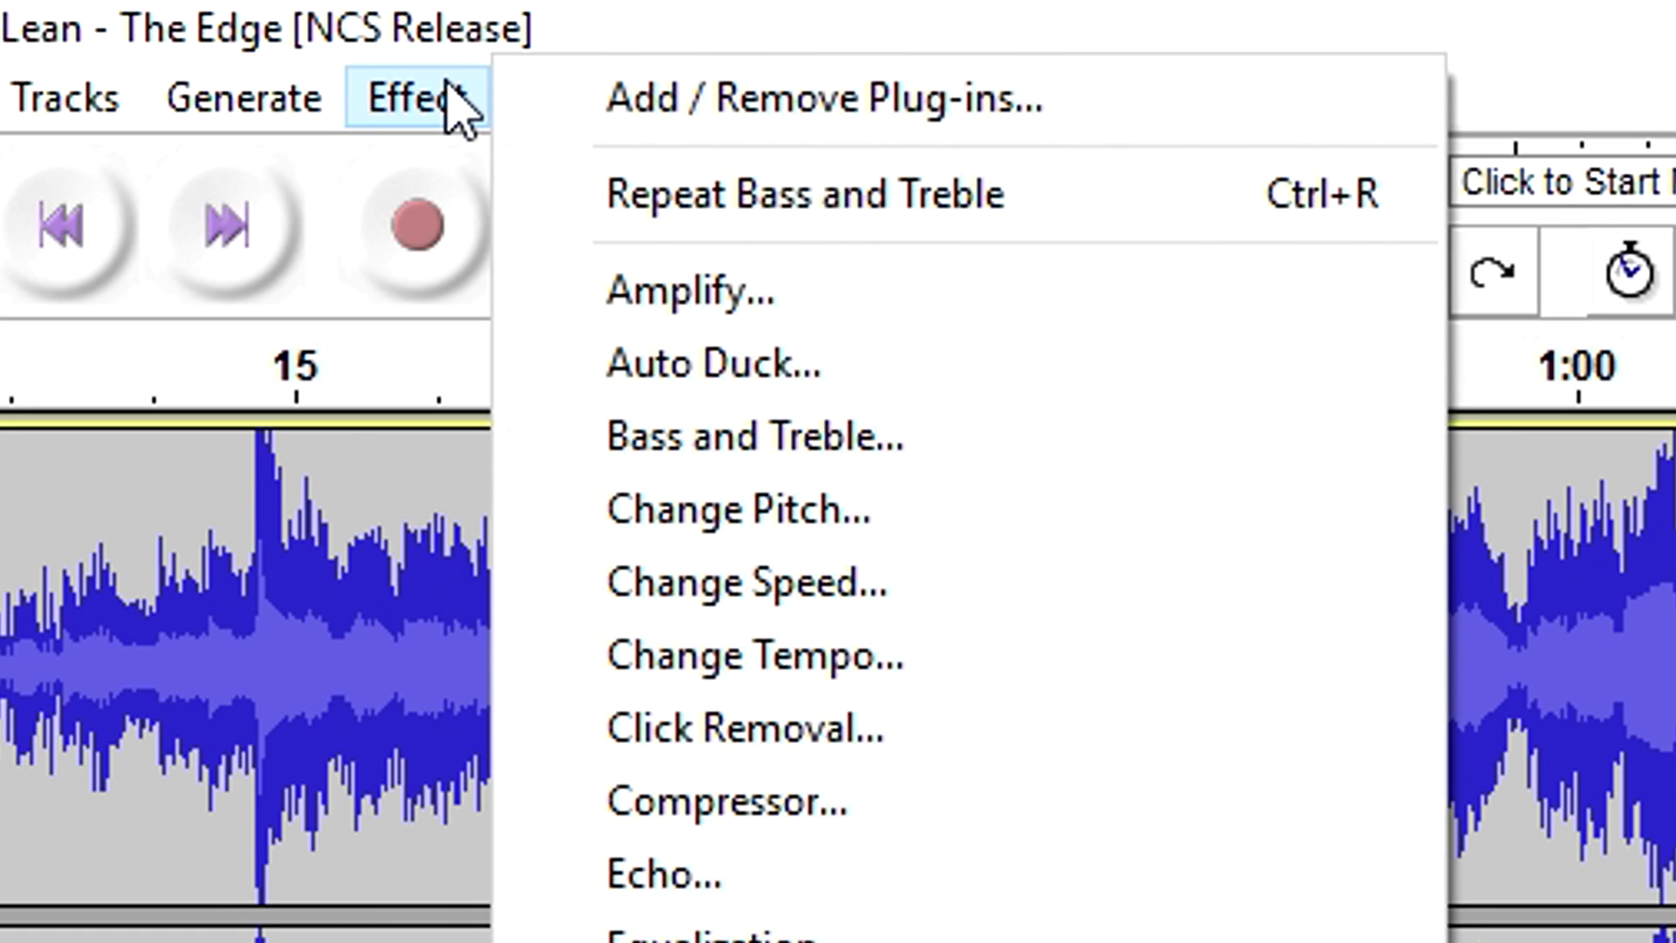
pyautogui.click(812, 432)
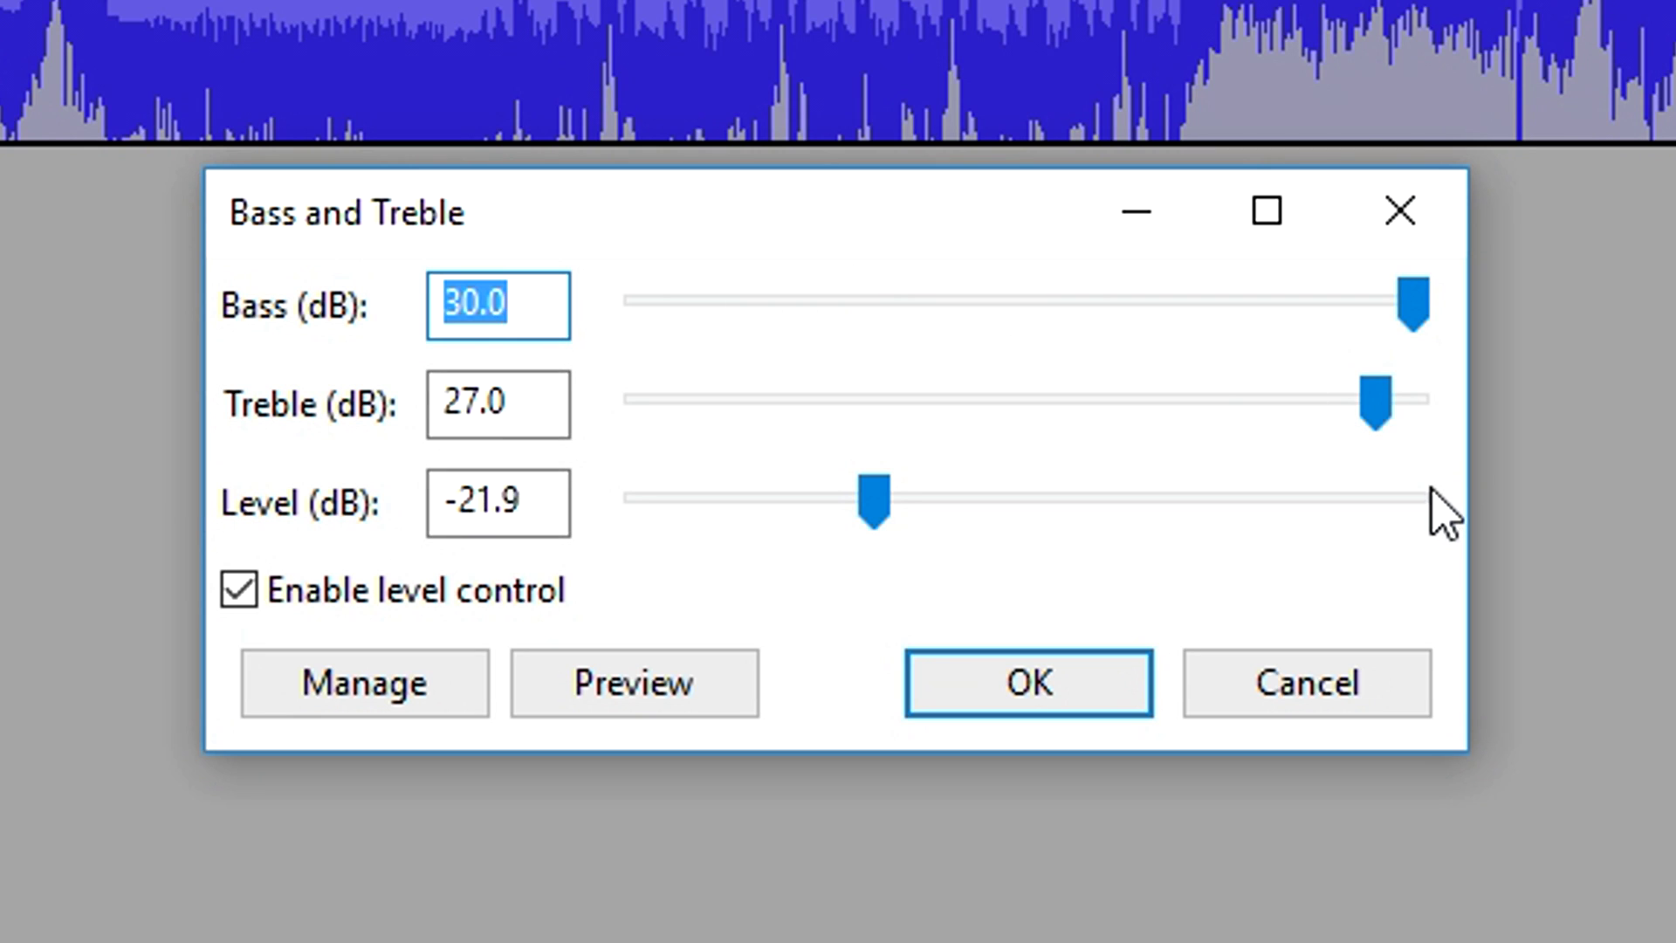
pyautogui.click(1394, 402)
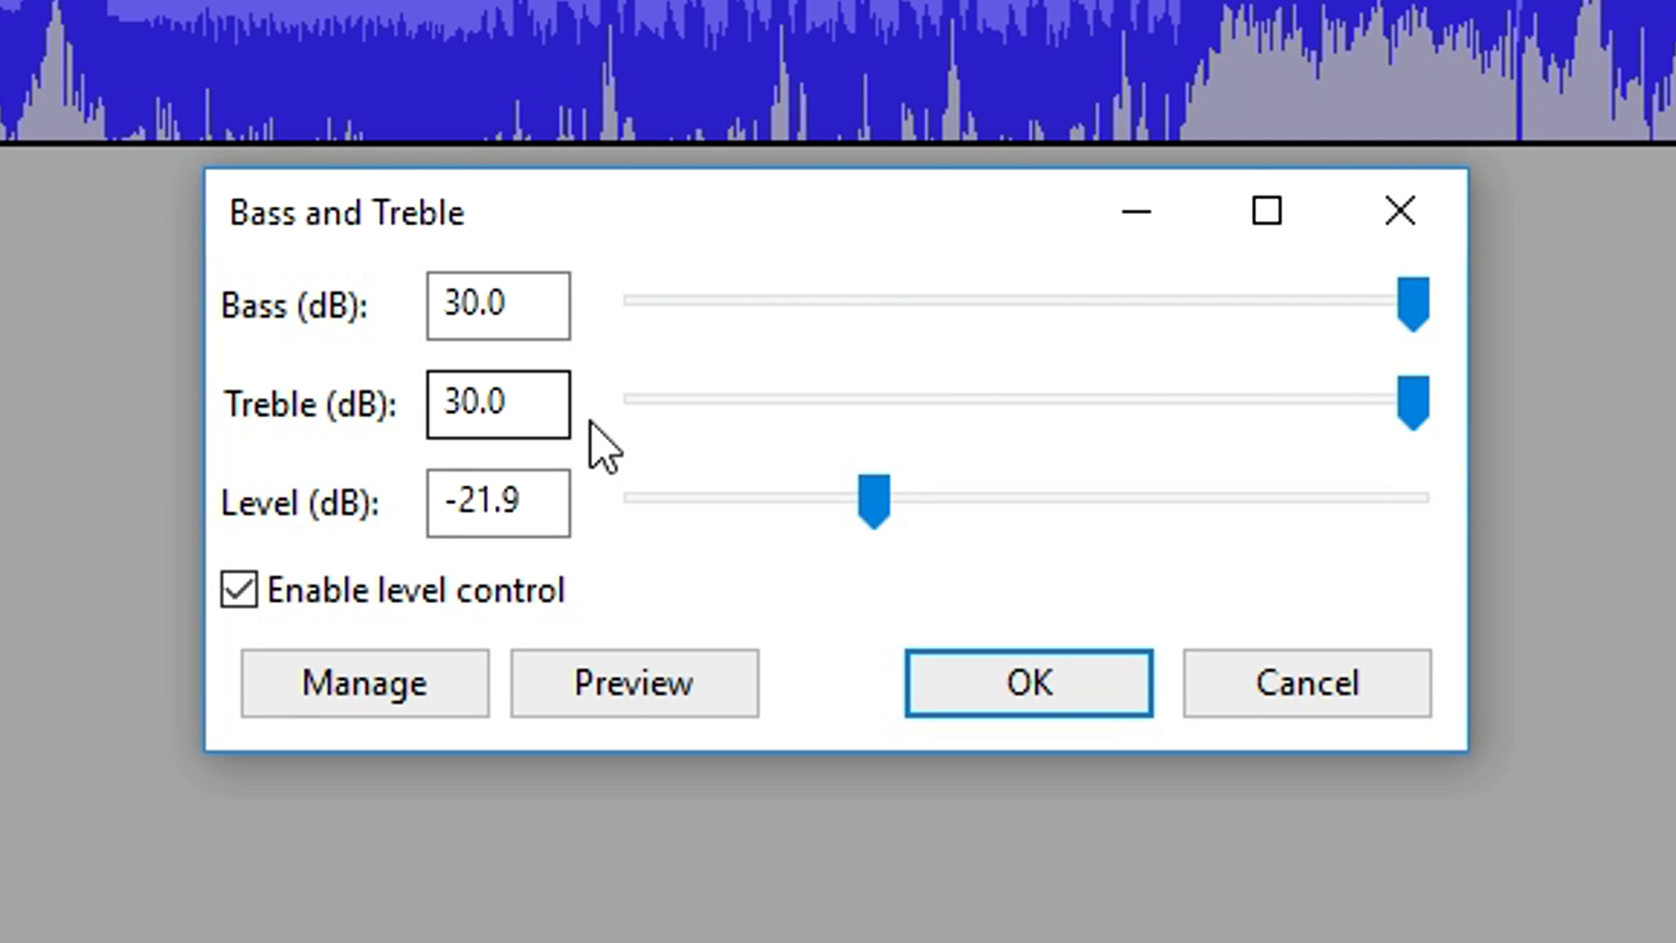
pyautogui.moveTo(1406, 417); pyautogui.dragTo(1025, 445)
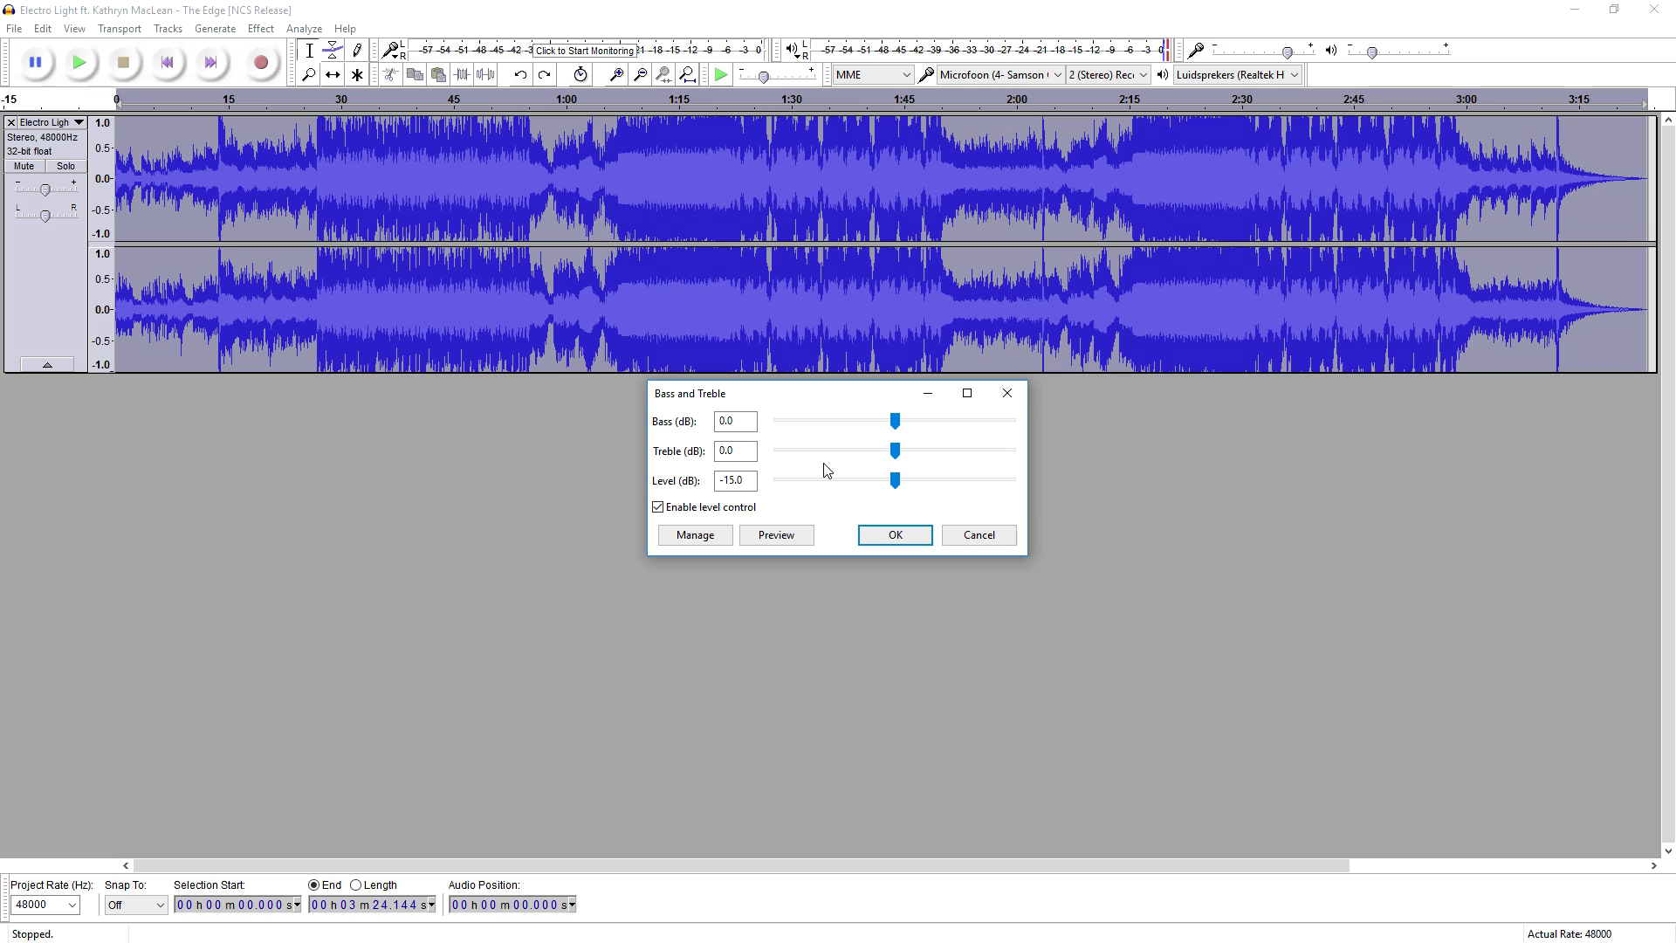
# - Raise the bass to 20.8 dB and preview the boosted song
pyautogui.moveTo(851, 397); pyautogui.dragTo(757, 399)
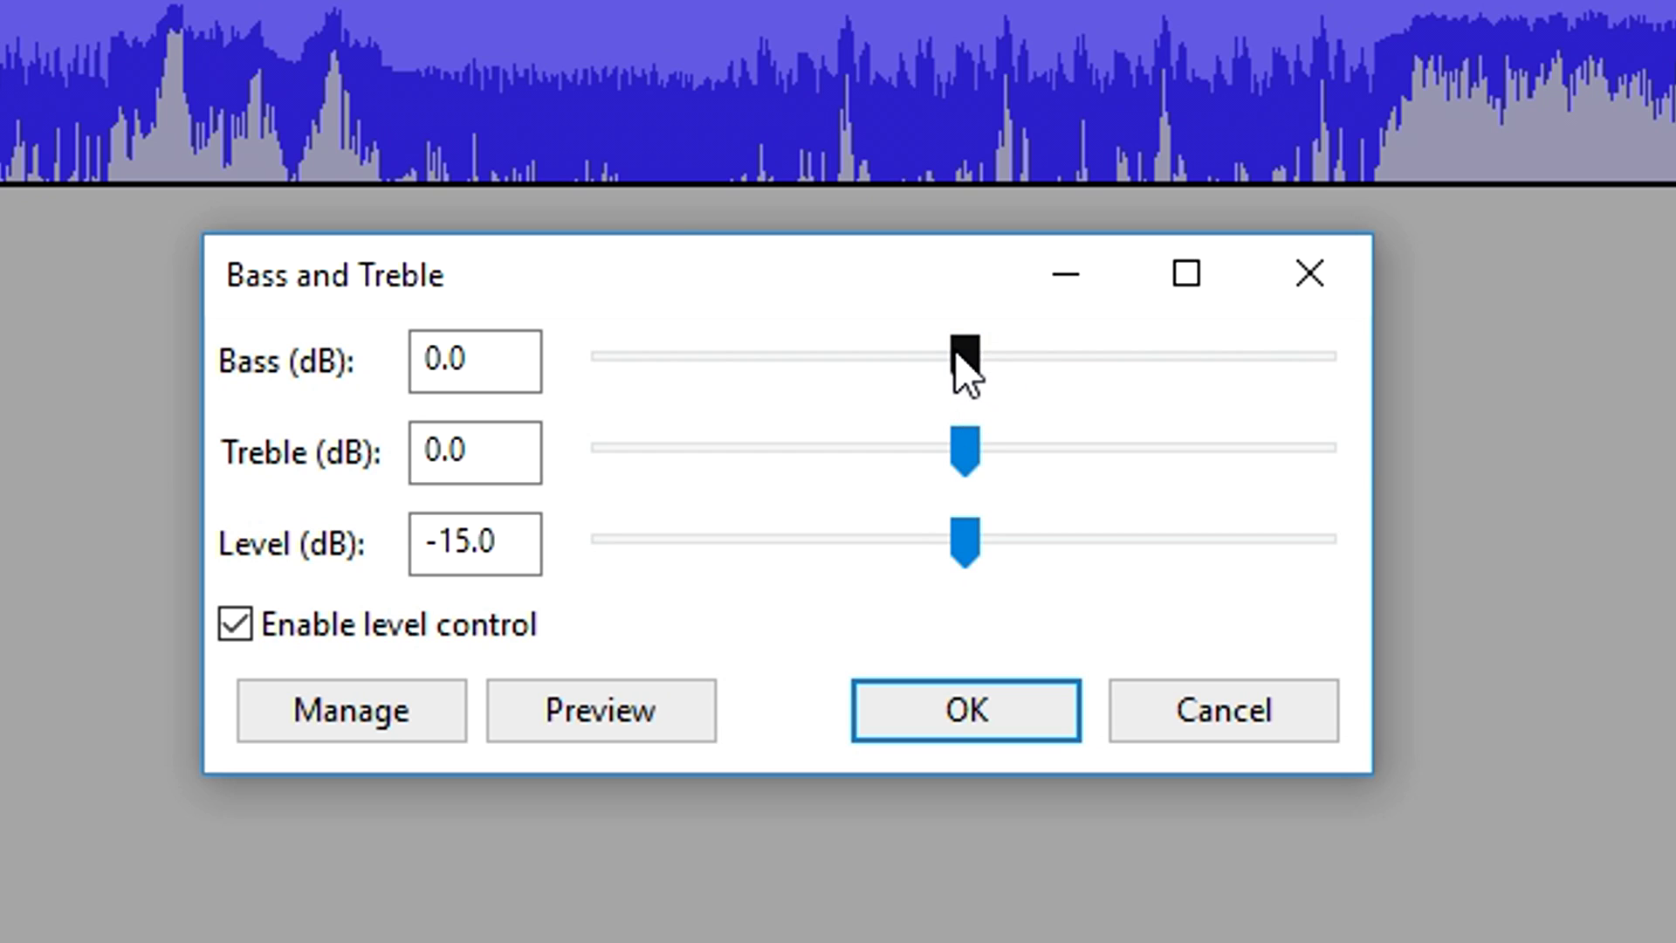
pyautogui.moveTo(954, 356); pyautogui.dragTo(1202, 374)
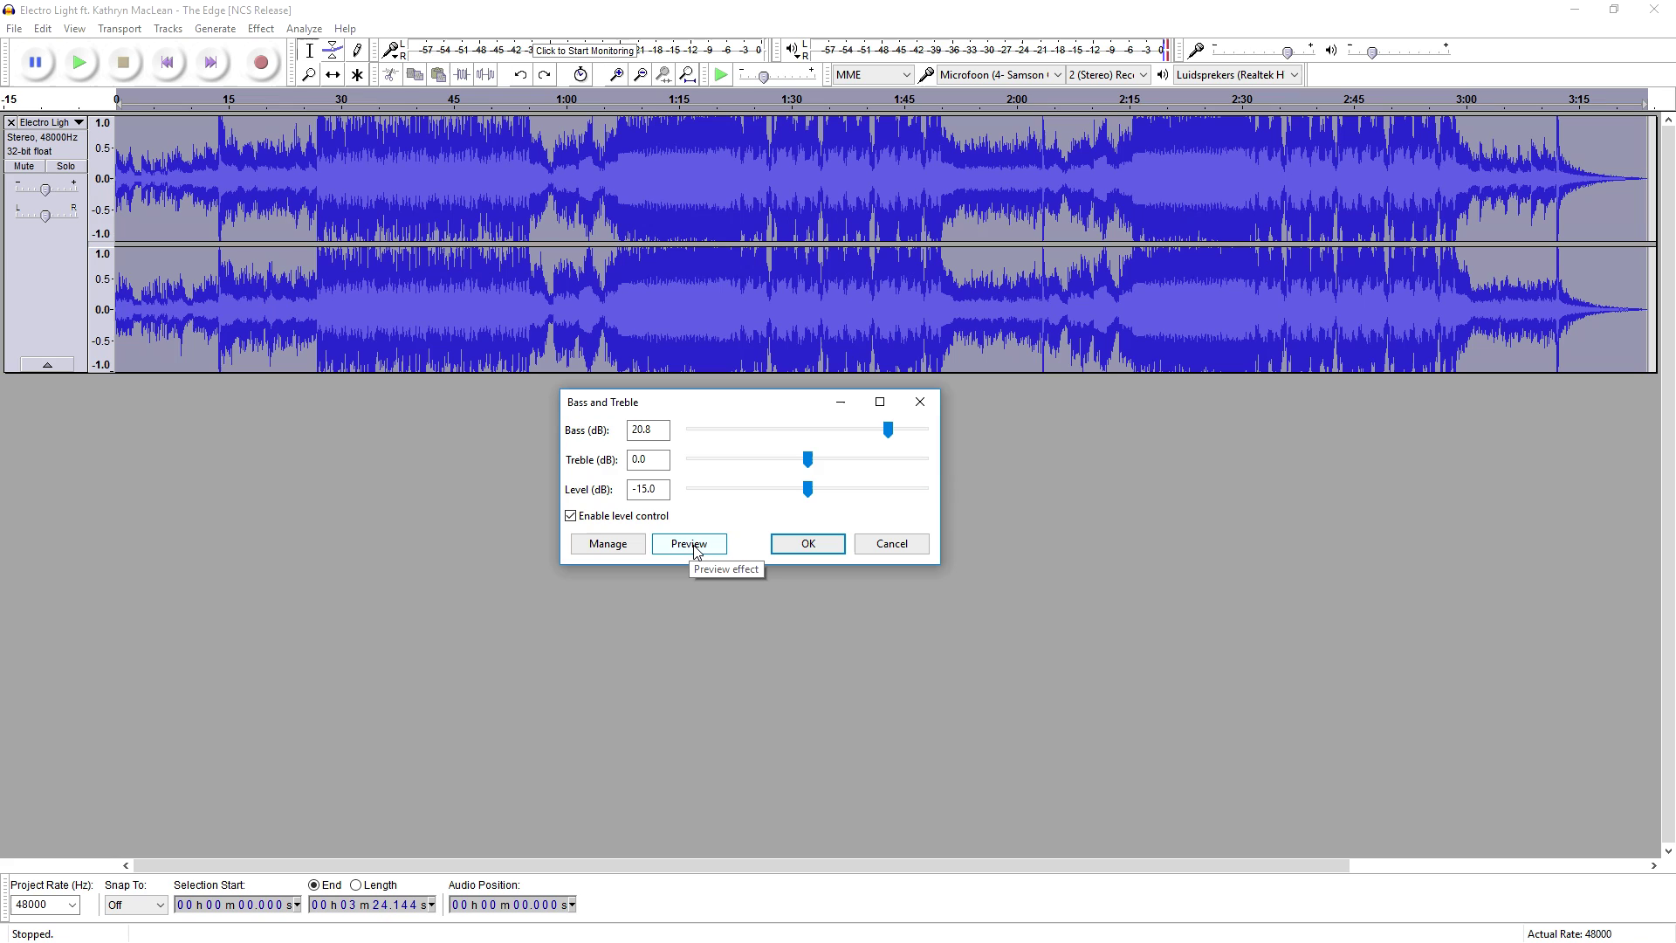
pyautogui.click(695, 548)
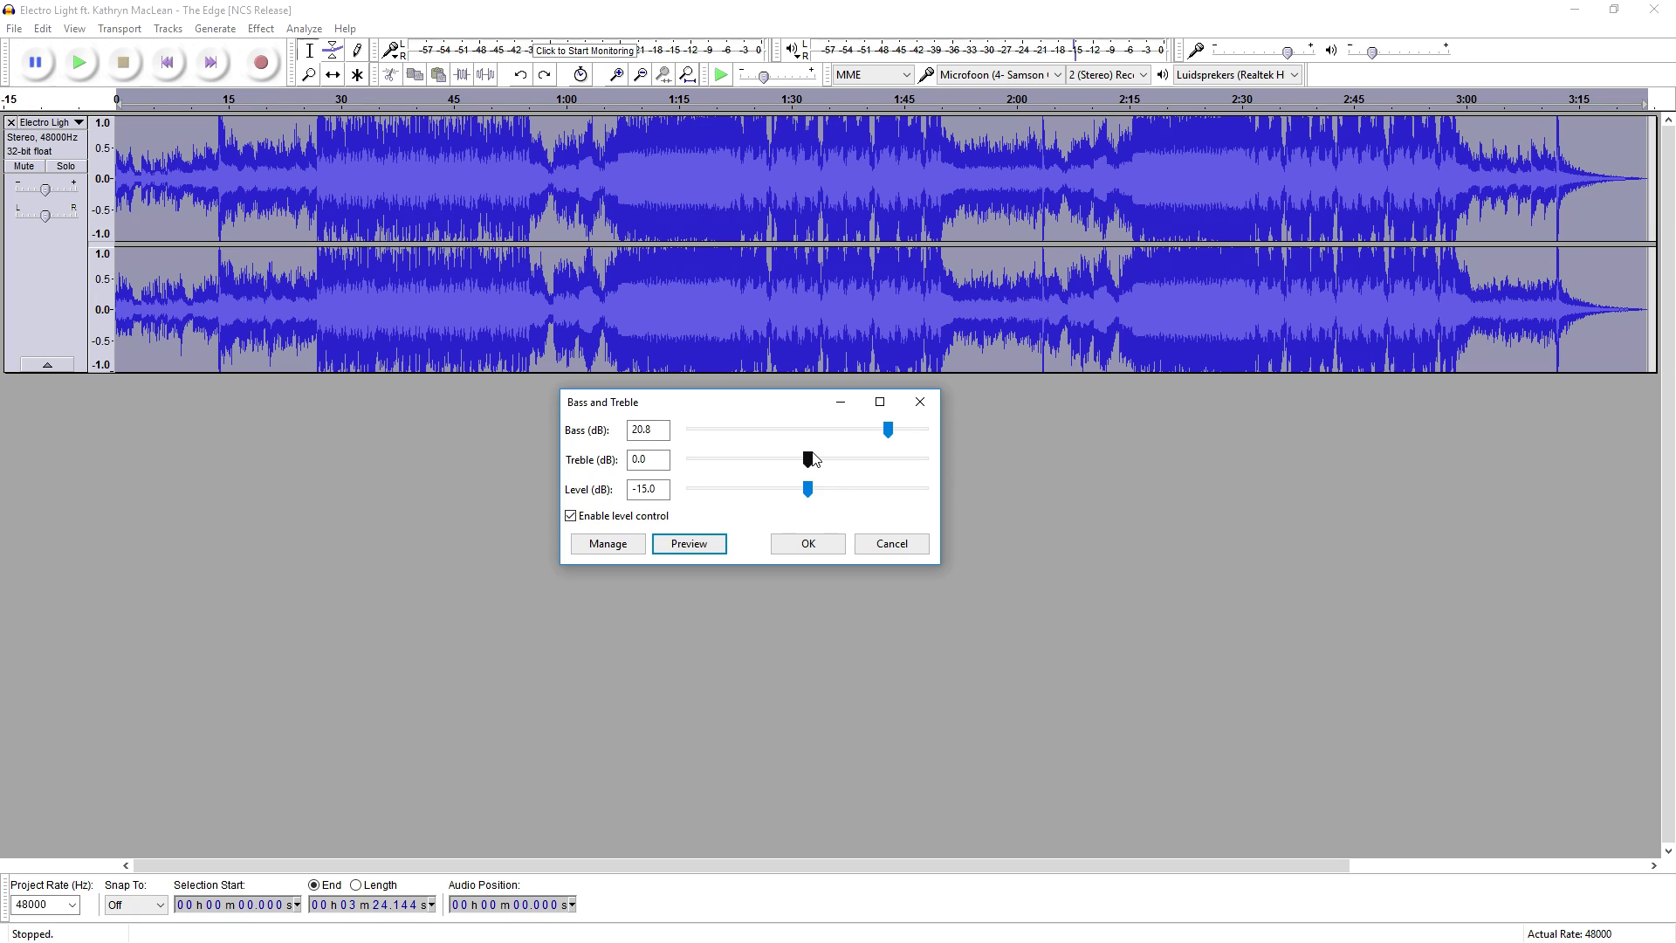
# - Raise the treble to 23.3 dB and preview the result
pyautogui.moveTo(810, 463); pyautogui.dragTo(898, 475)
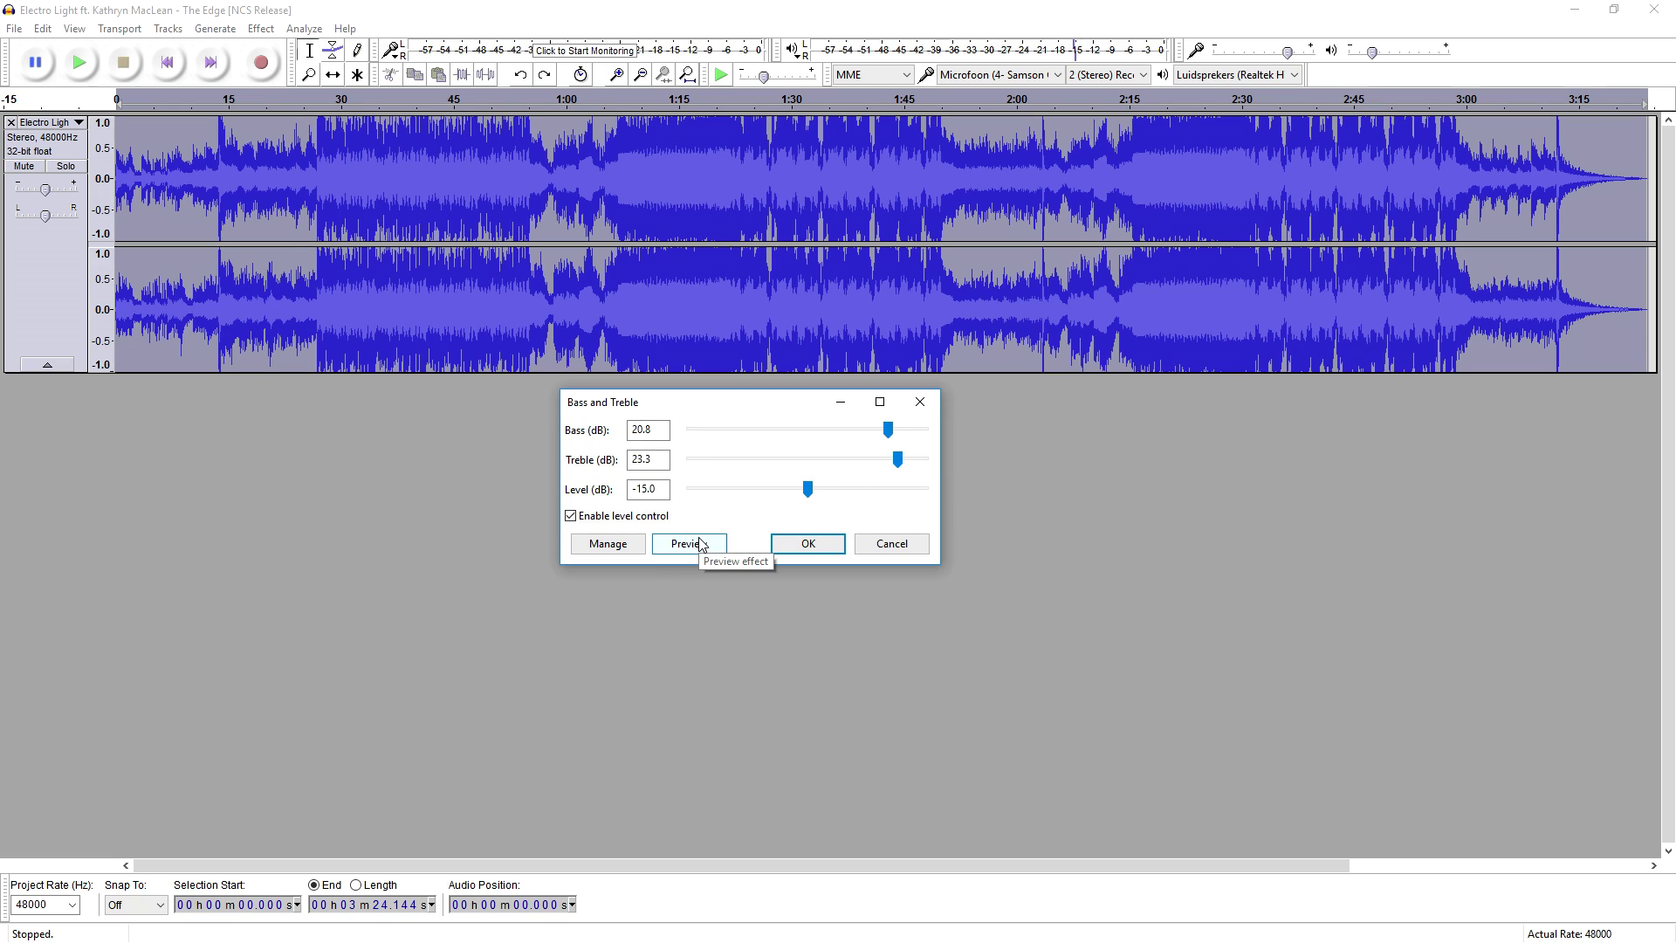
pyautogui.click(700, 545)
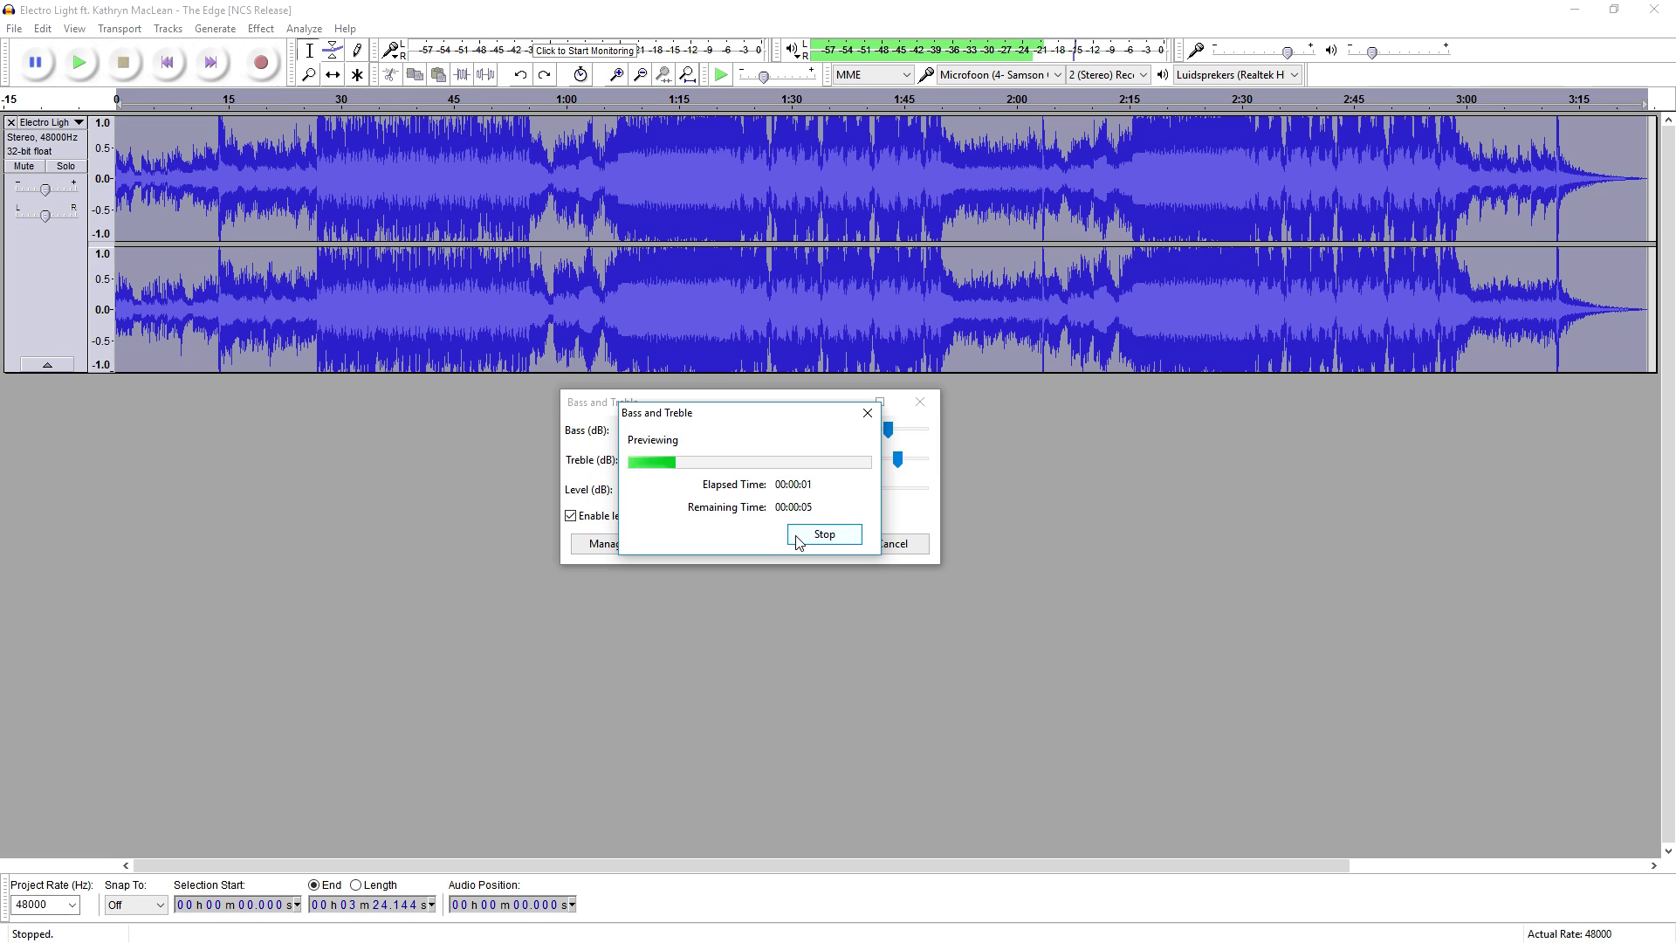
pyautogui.click(797, 536)
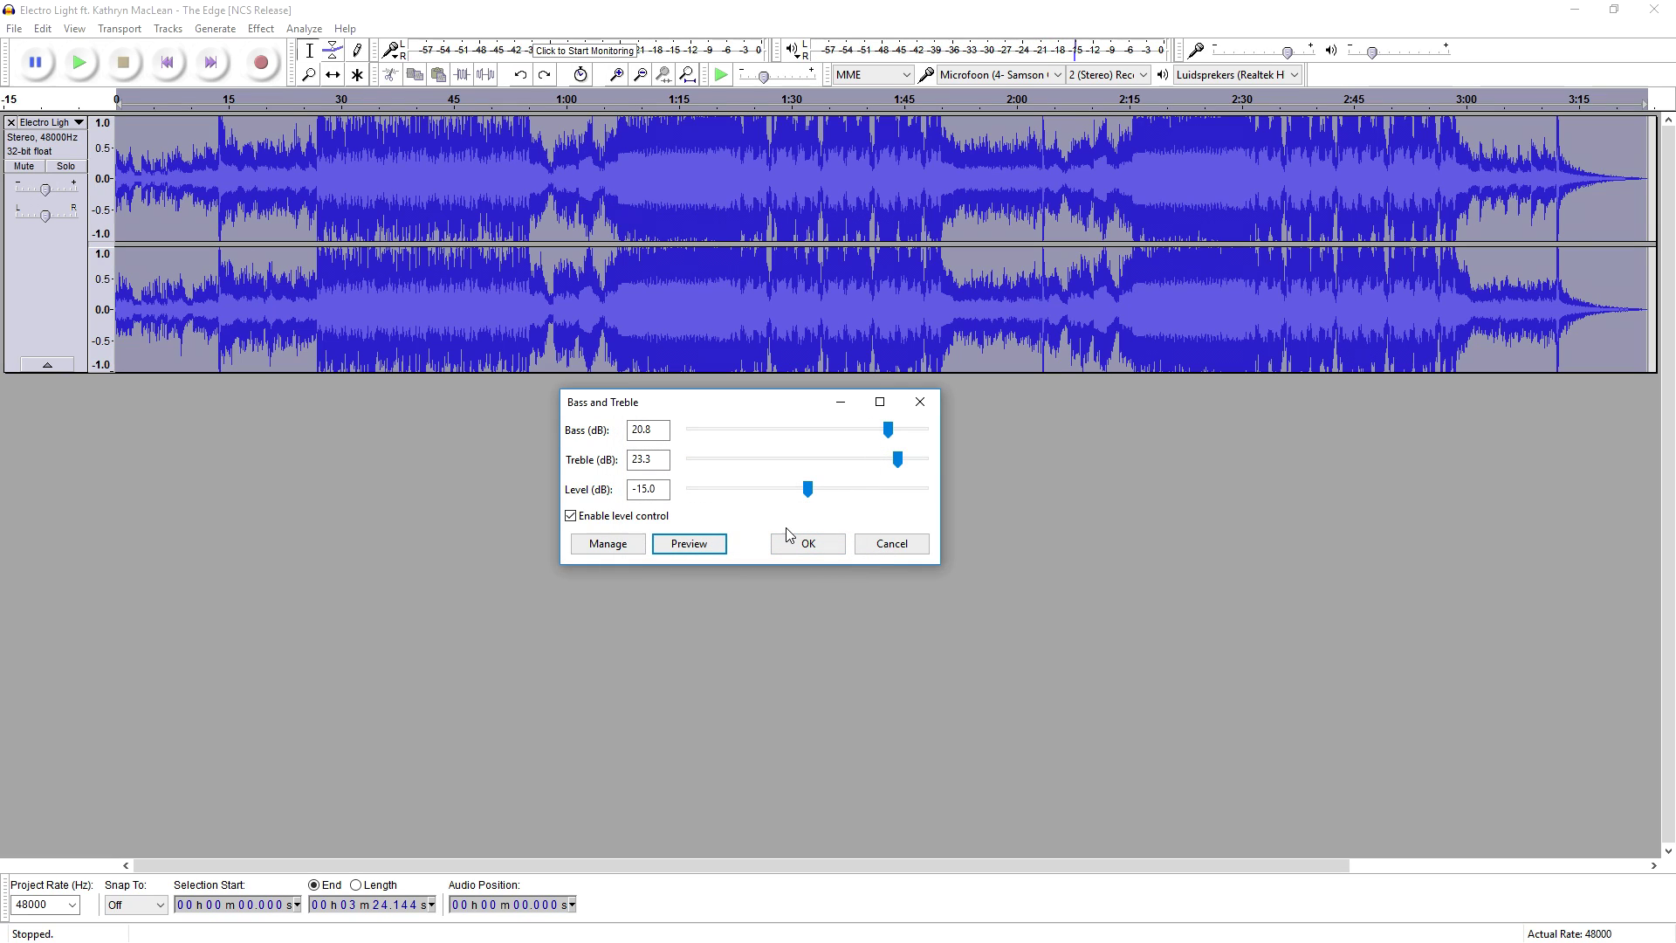
# - Set the output level to -7.1 dB, preview it, and apply the effect
pyautogui.moveTo(808, 490); pyautogui.dragTo(863, 500)
pyautogui.moveTo(867, 499); pyautogui.dragTo(867, 498)
pyautogui.click(704, 552)
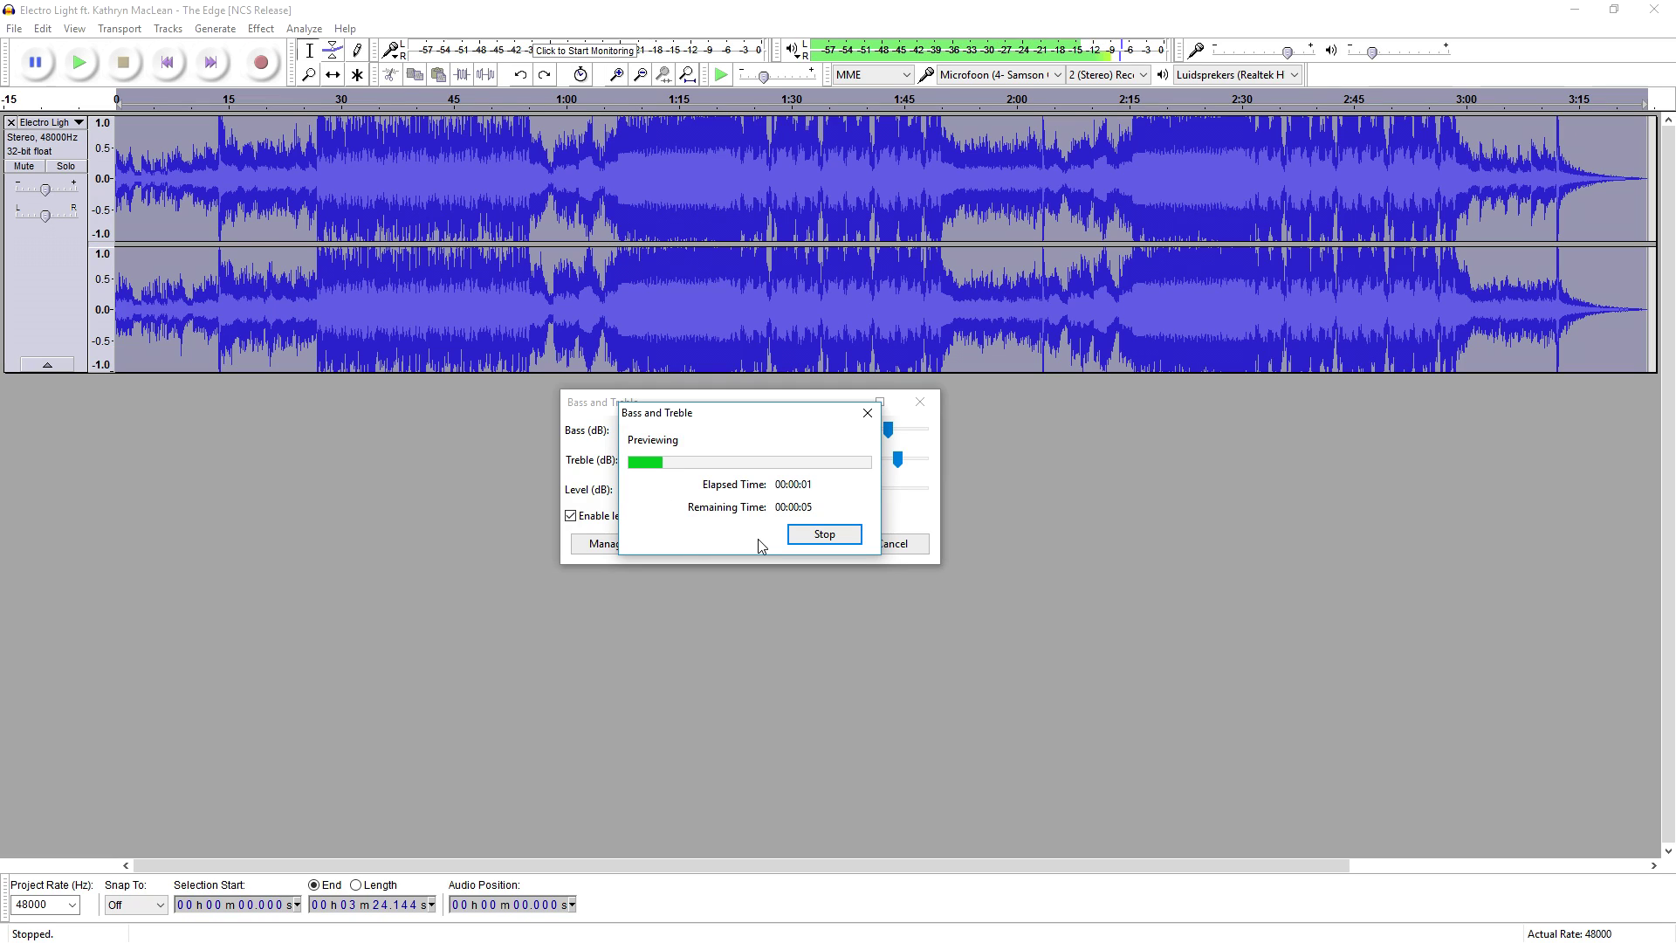
pyautogui.click(803, 536)
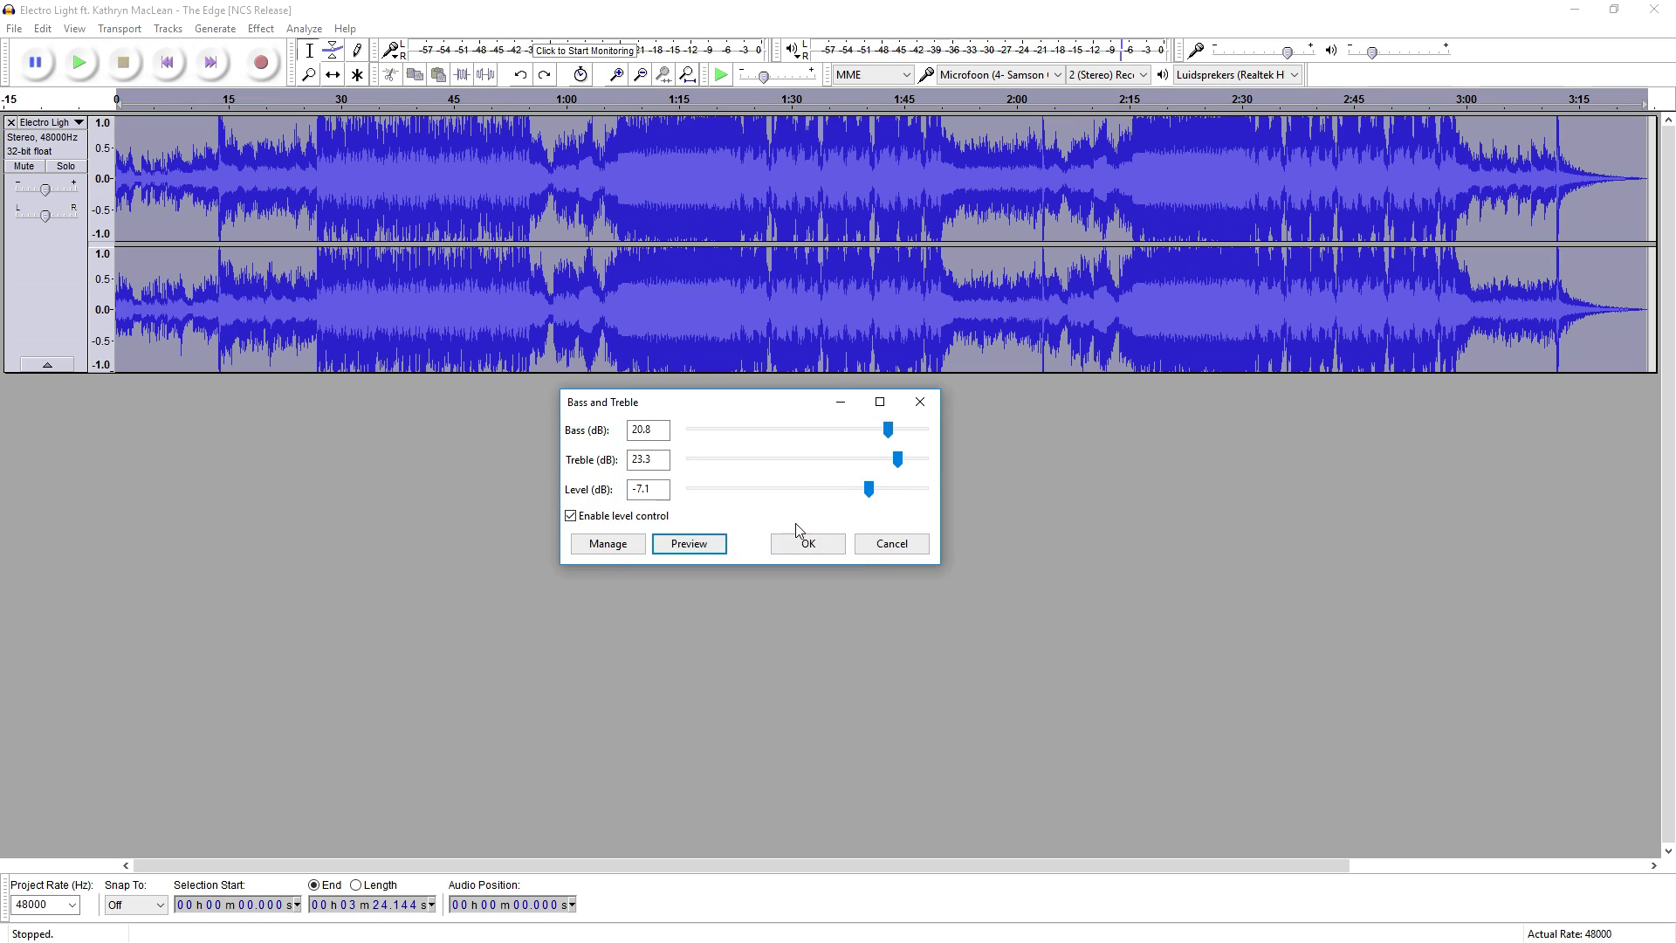
pyautogui.click(804, 544)
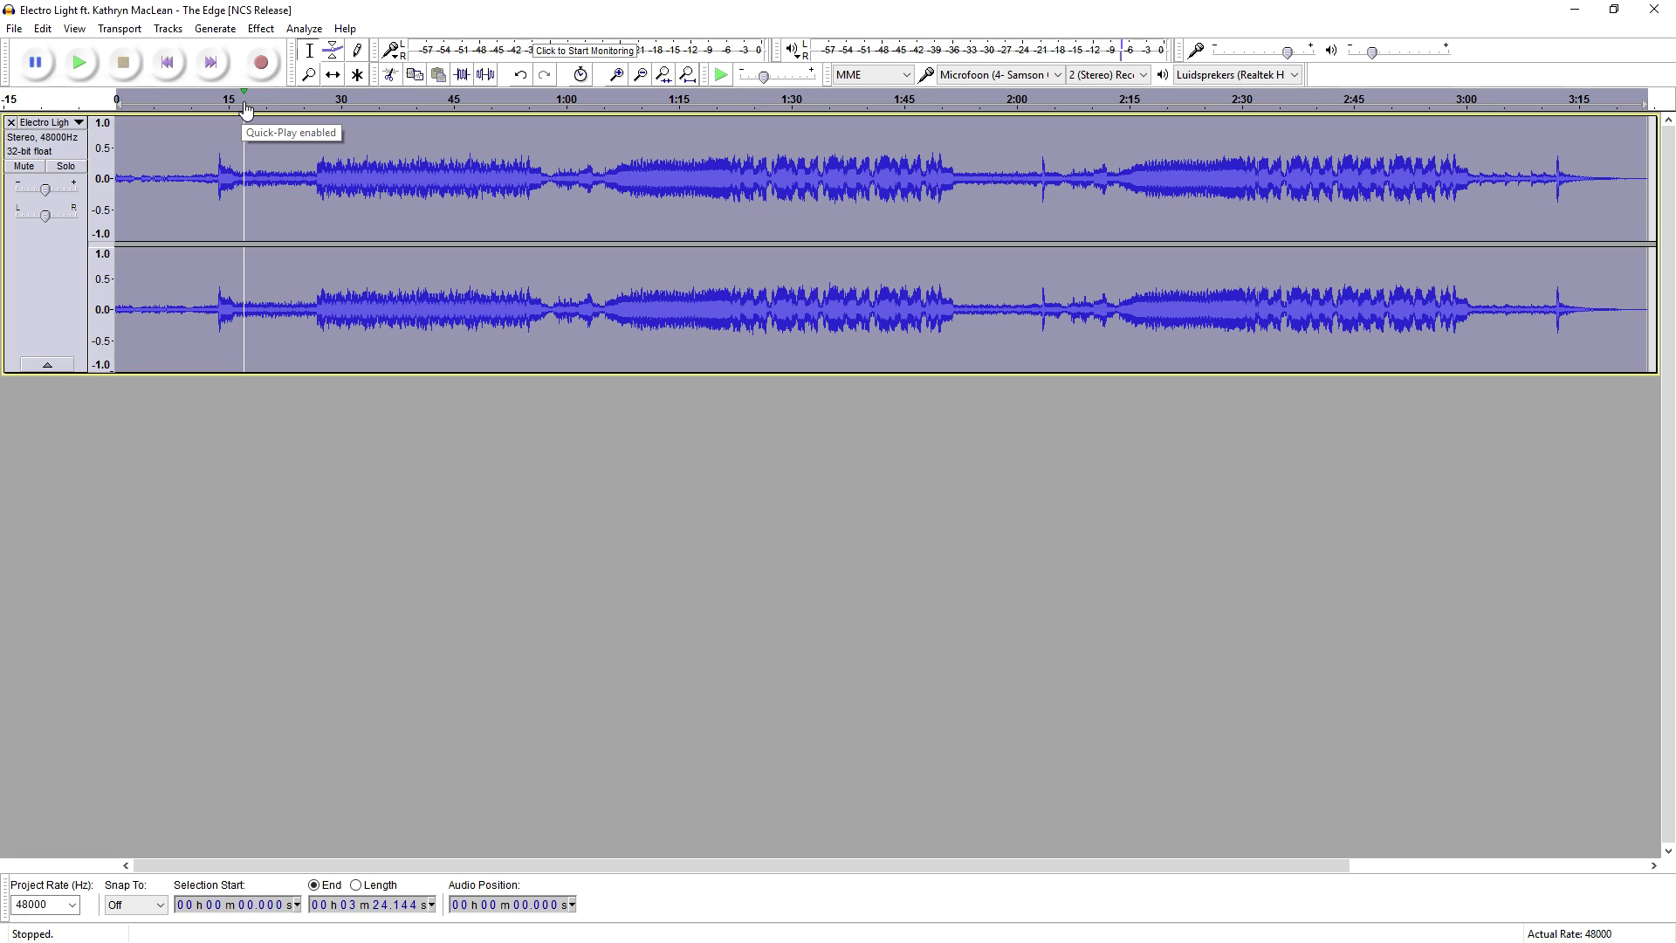
# - Briefly replay the treated song from the start, then undo the Bass and Treble effect
pyautogui.click(174, 70)
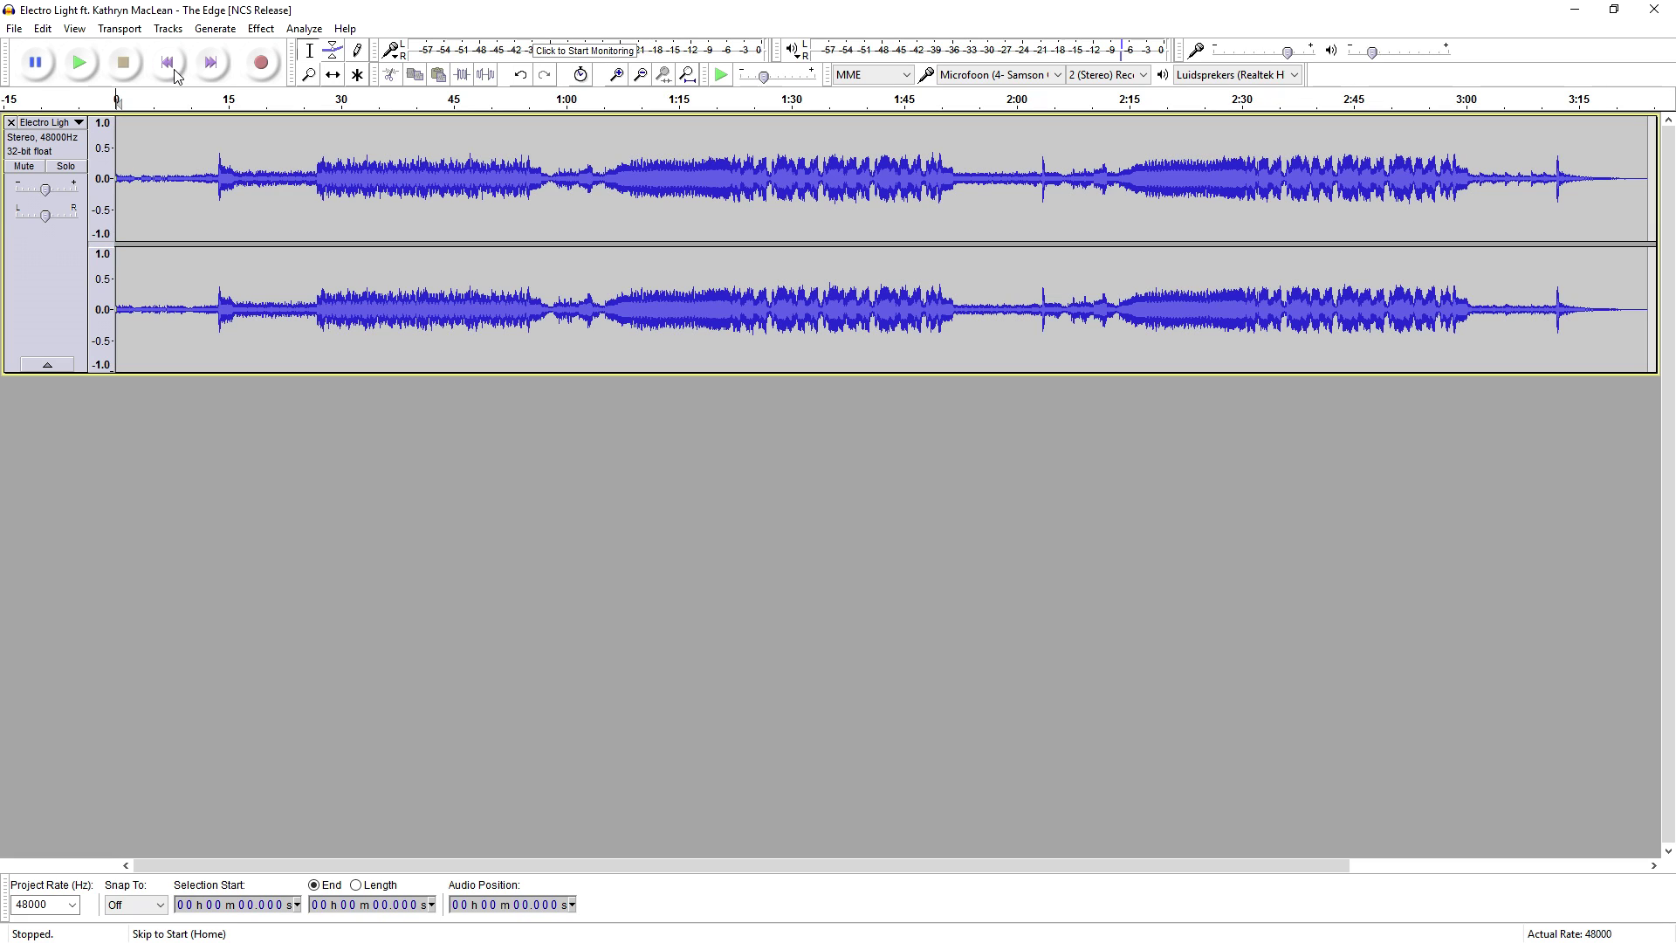
pyautogui.press('space')
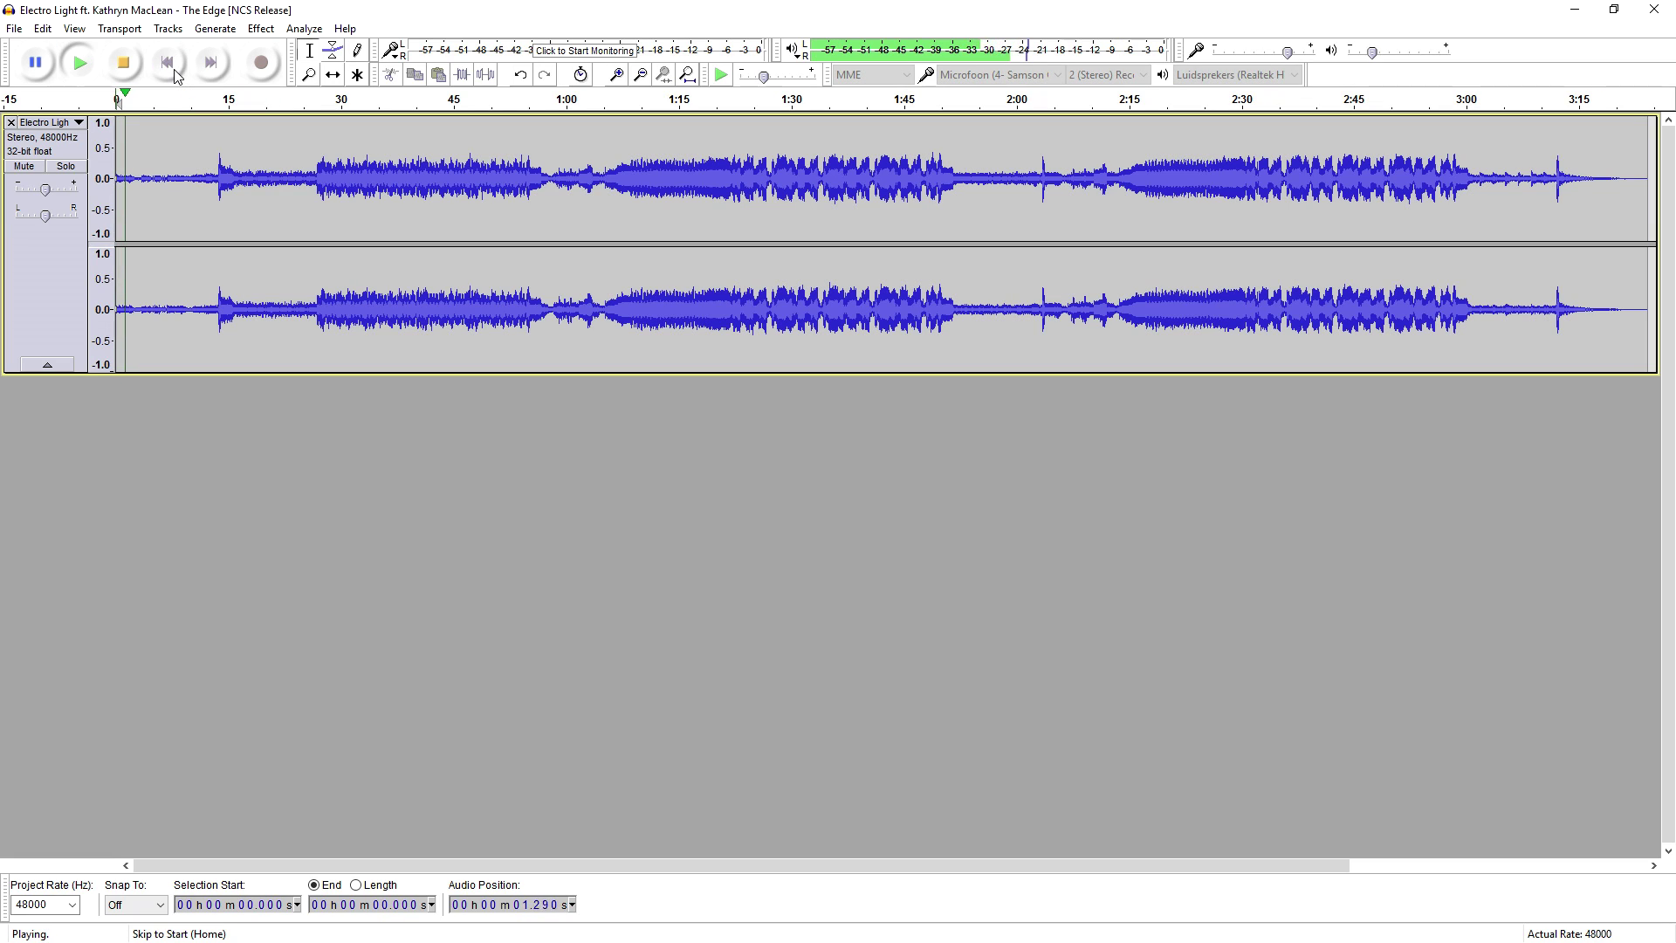
pyautogui.press('space')
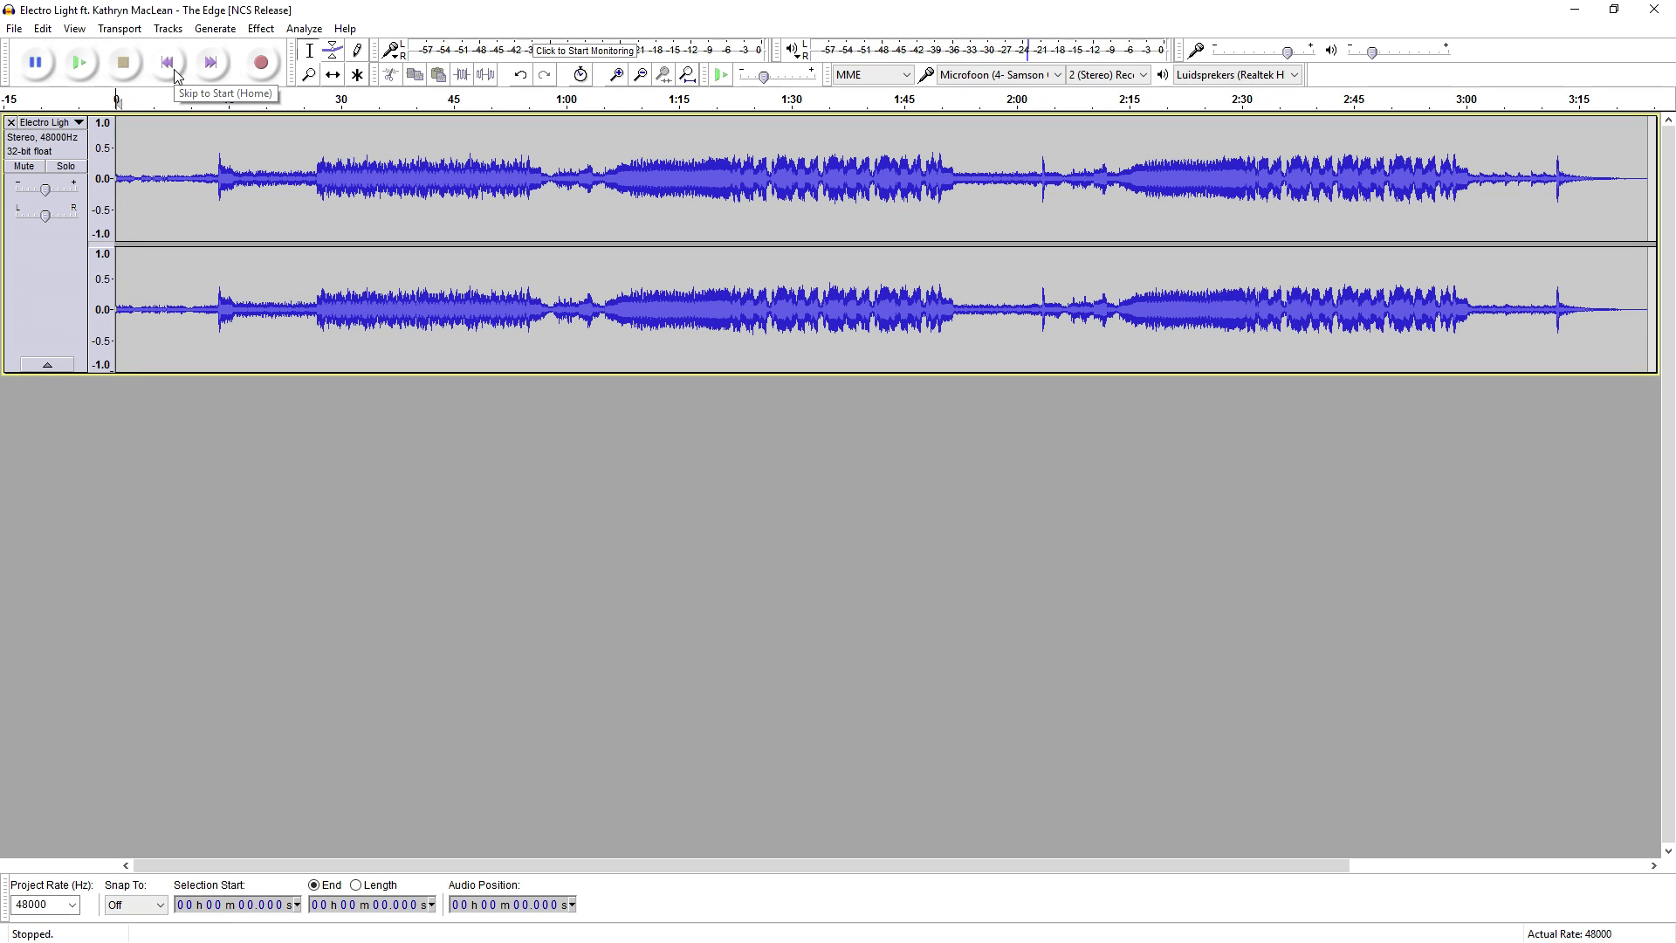
pyautogui.hotkey('ctrl', 'z')
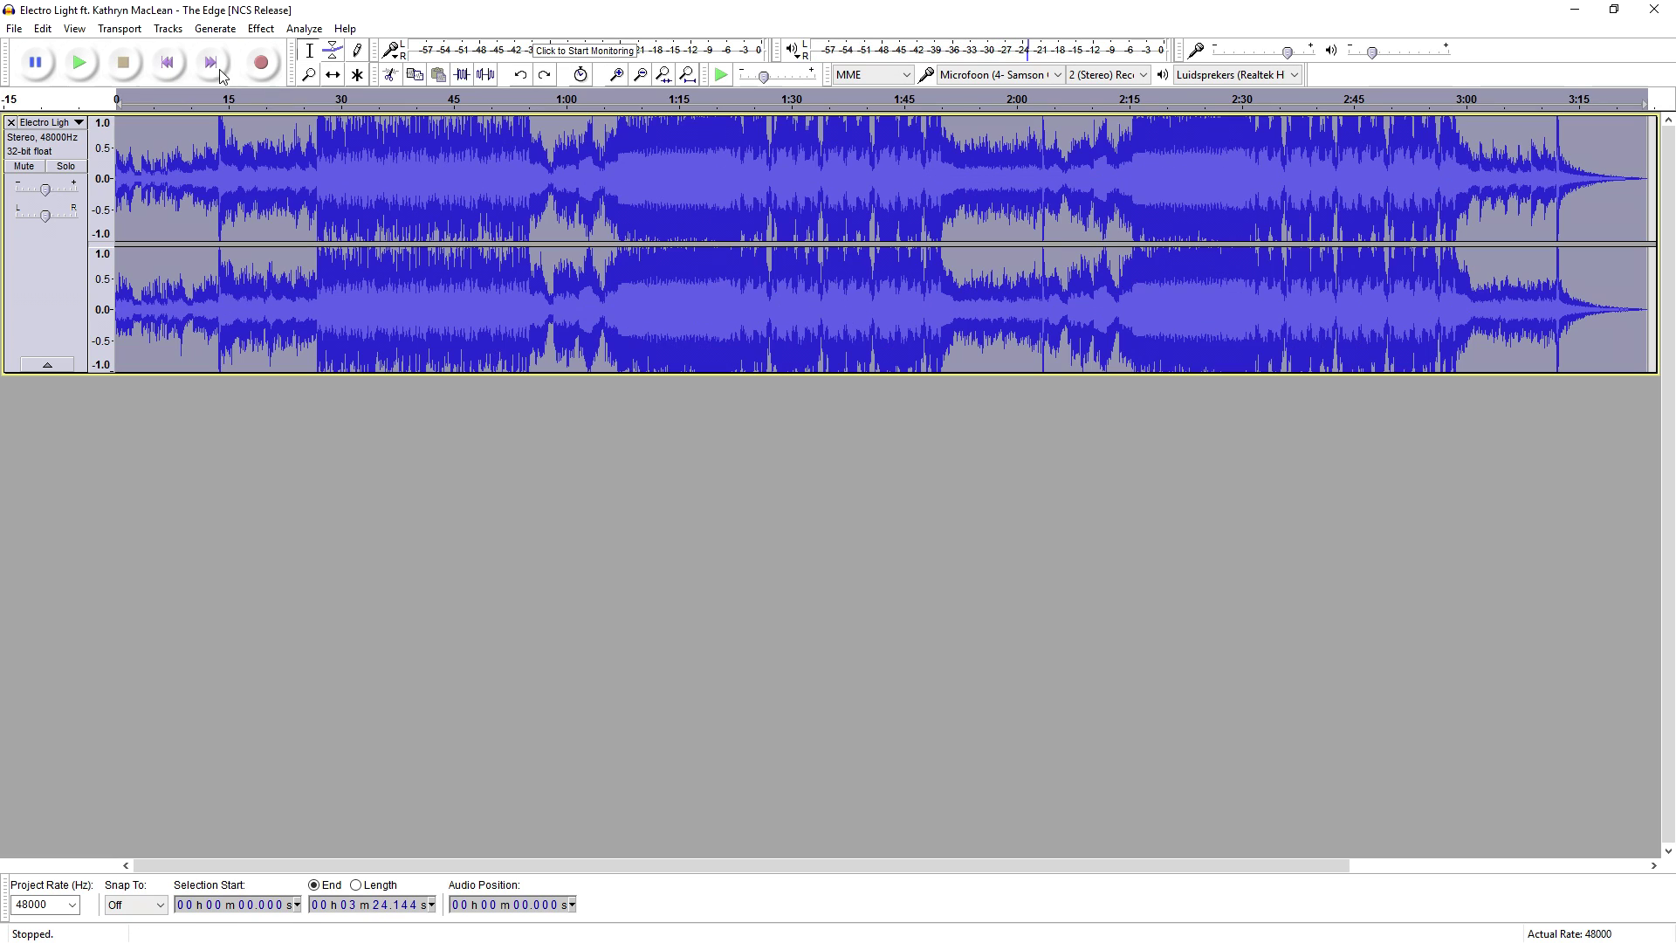
# - Apply Bass and Treble at bass 20.8 dB, treble -19.7 dB, level -9.9 dB, then return to the start
pyautogui.click(259, 29)
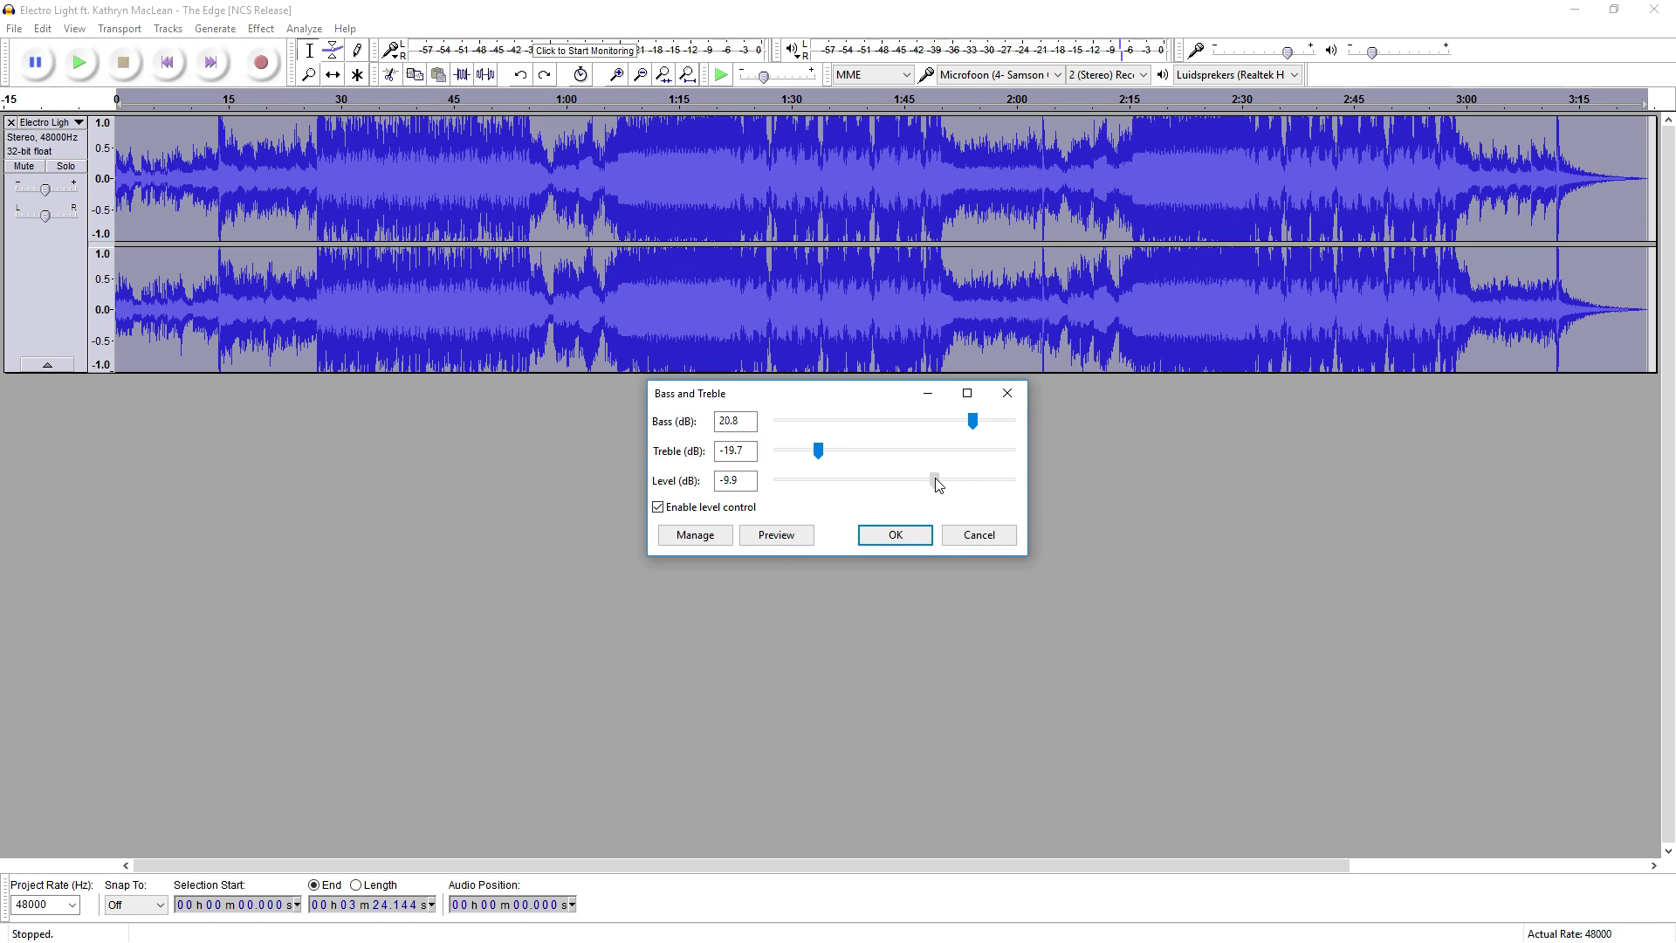
pyautogui.click(895, 534)
pyautogui.click(261, 28)
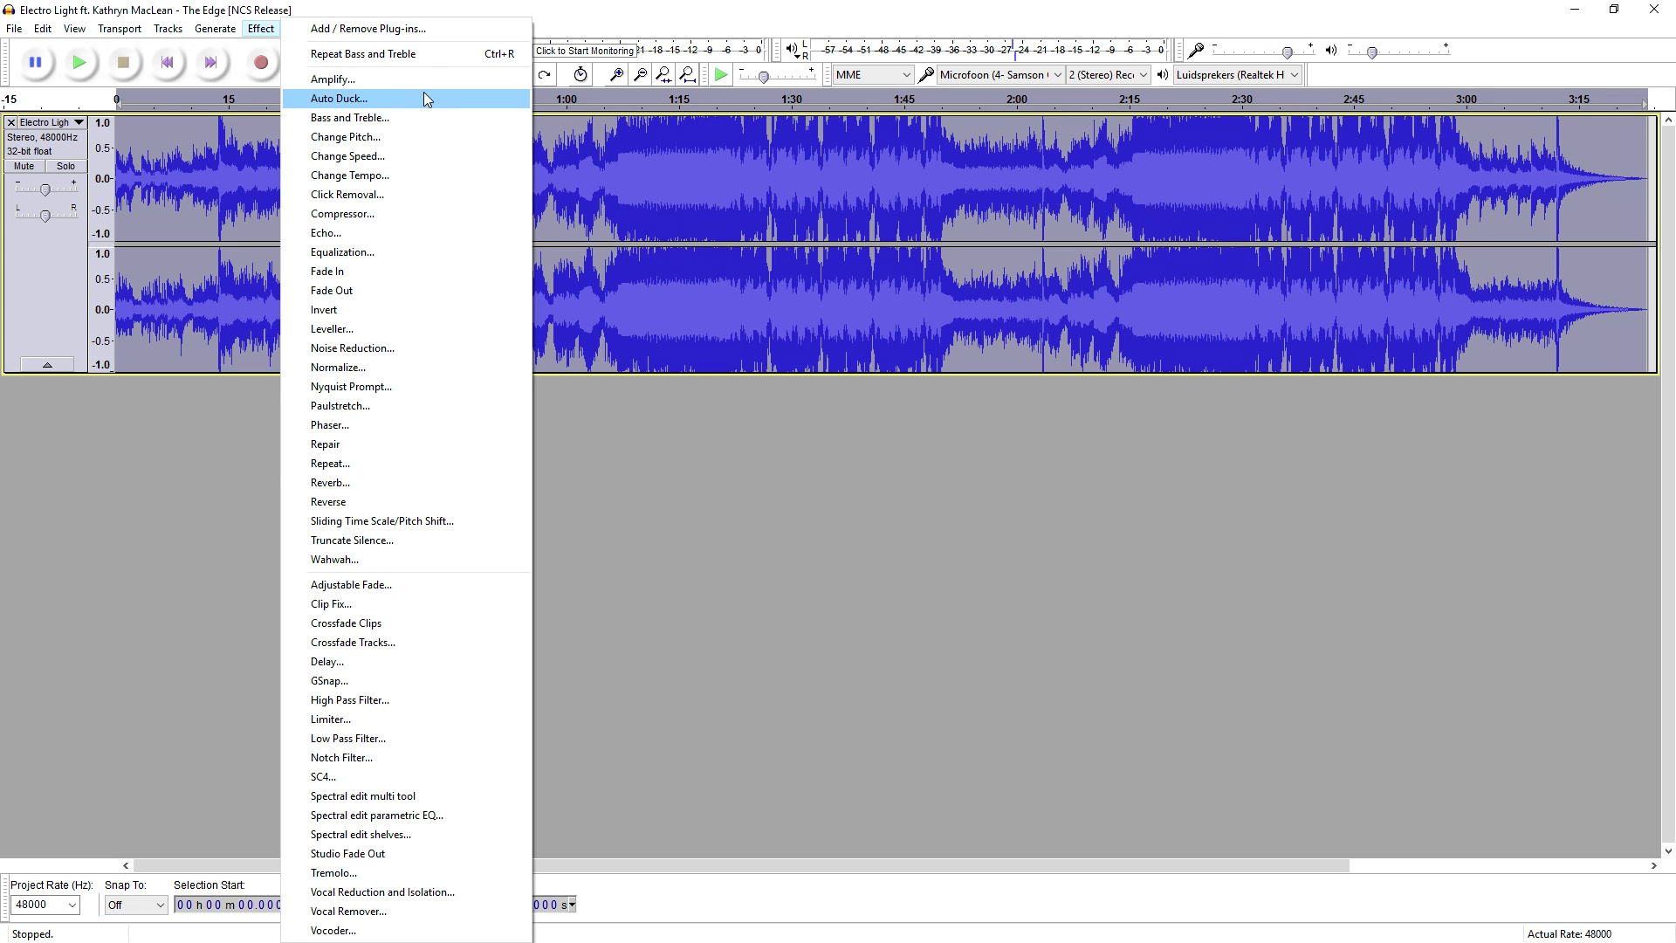
pyautogui.click(628, 27)
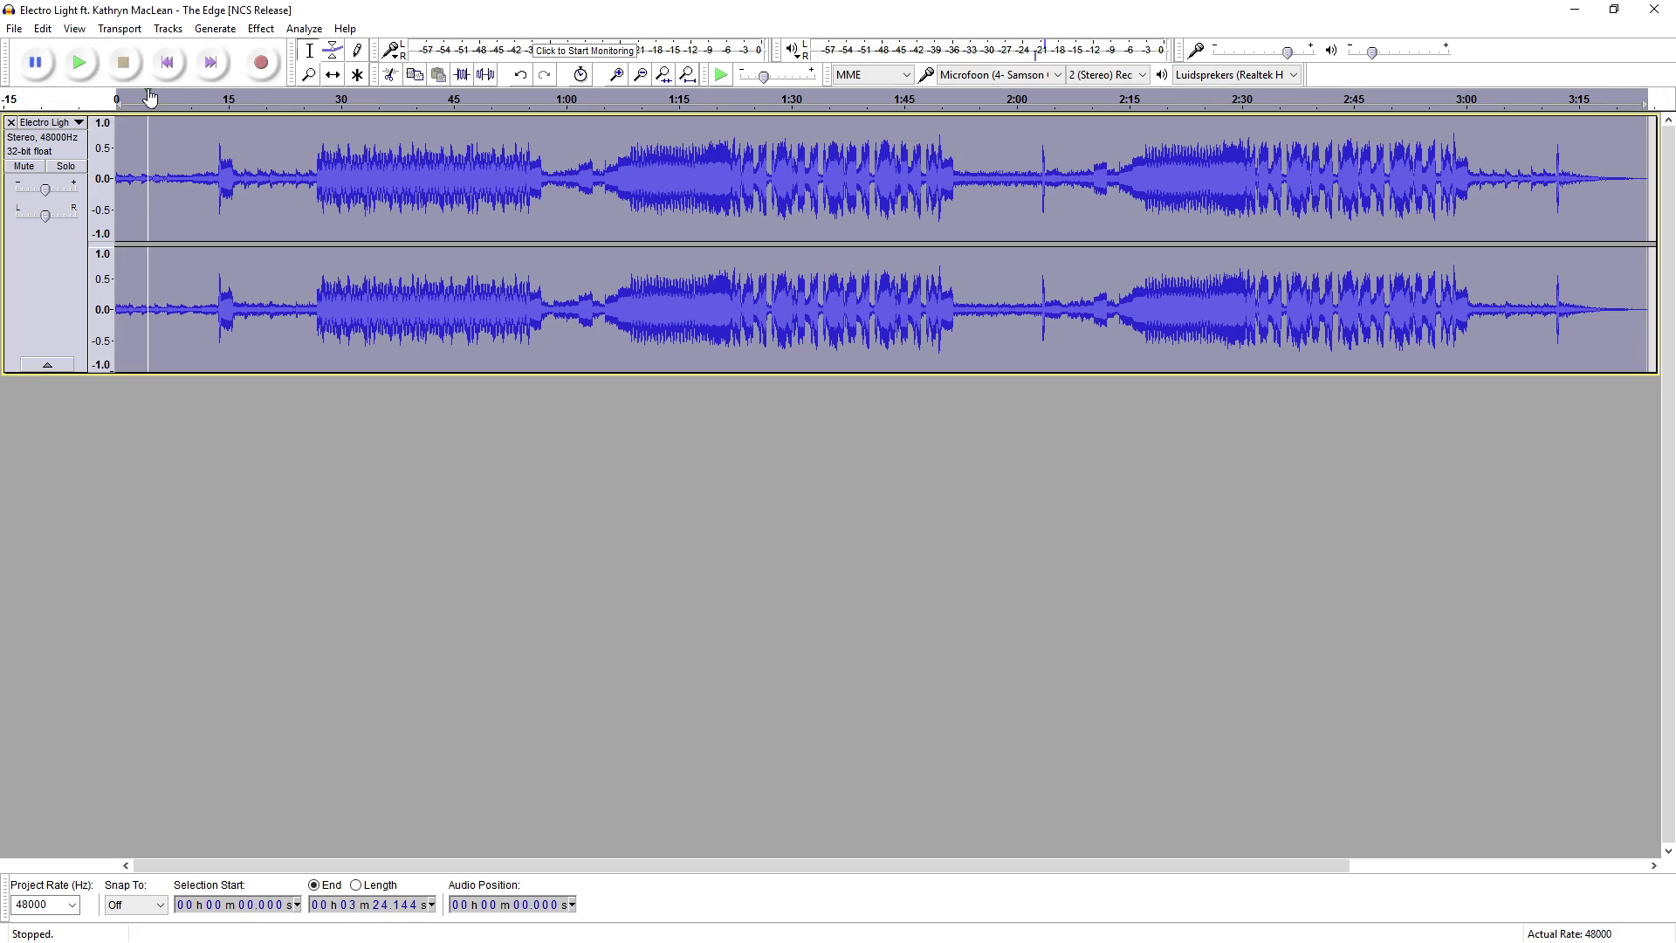
pyautogui.click(177, 62)
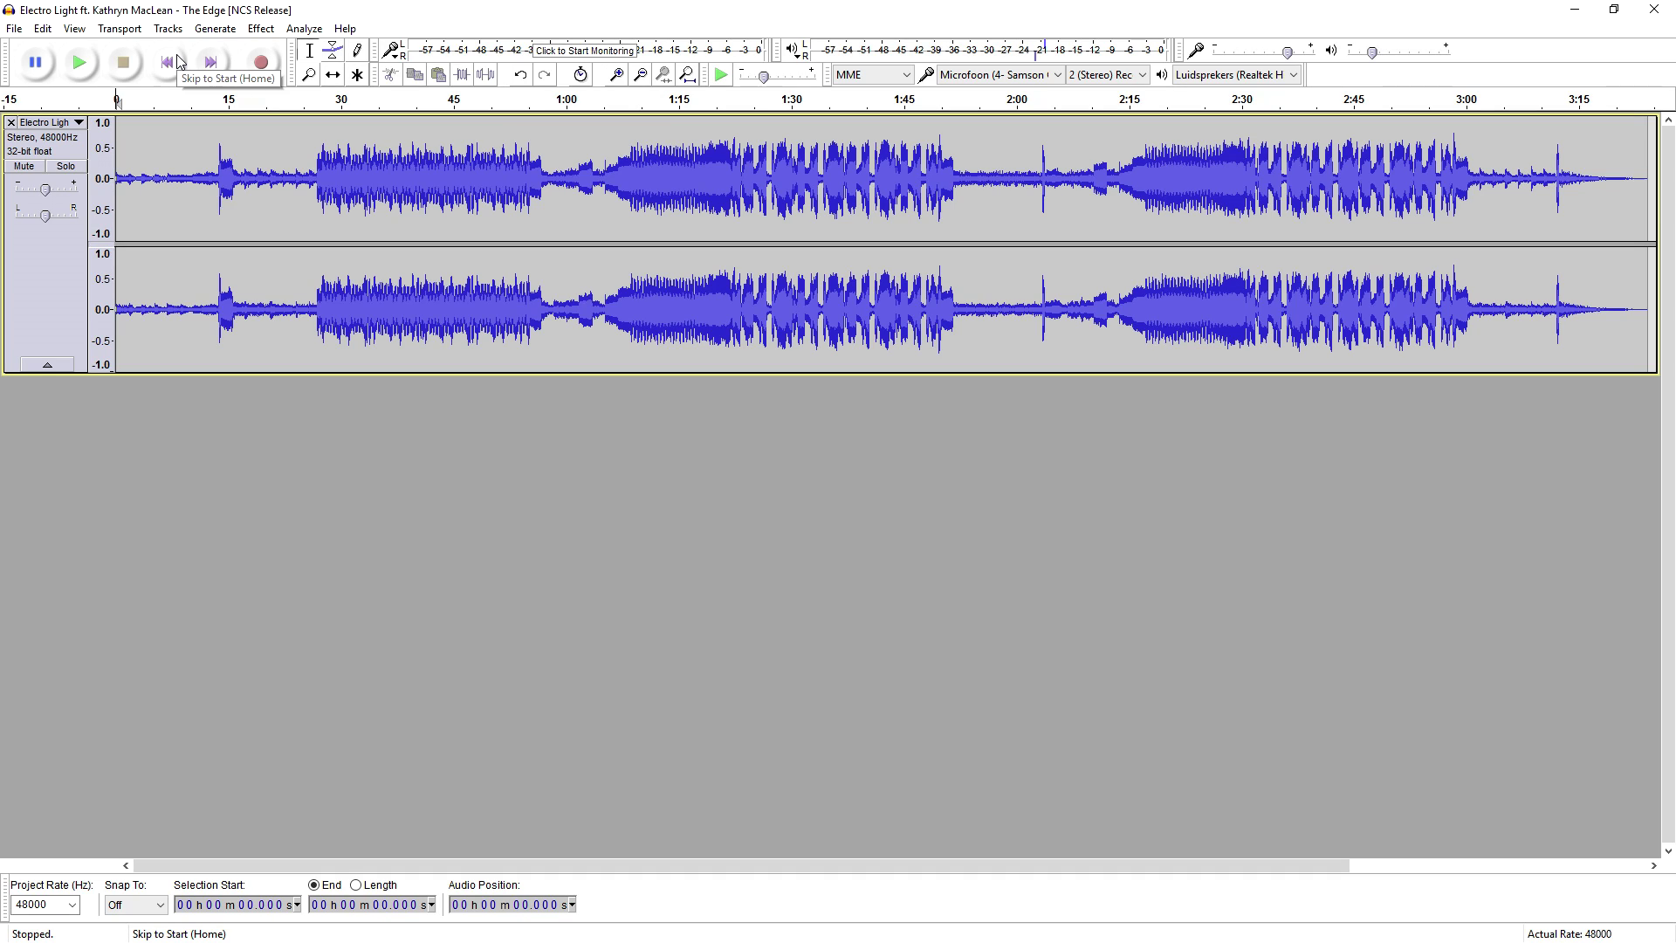
pyautogui.press('space')
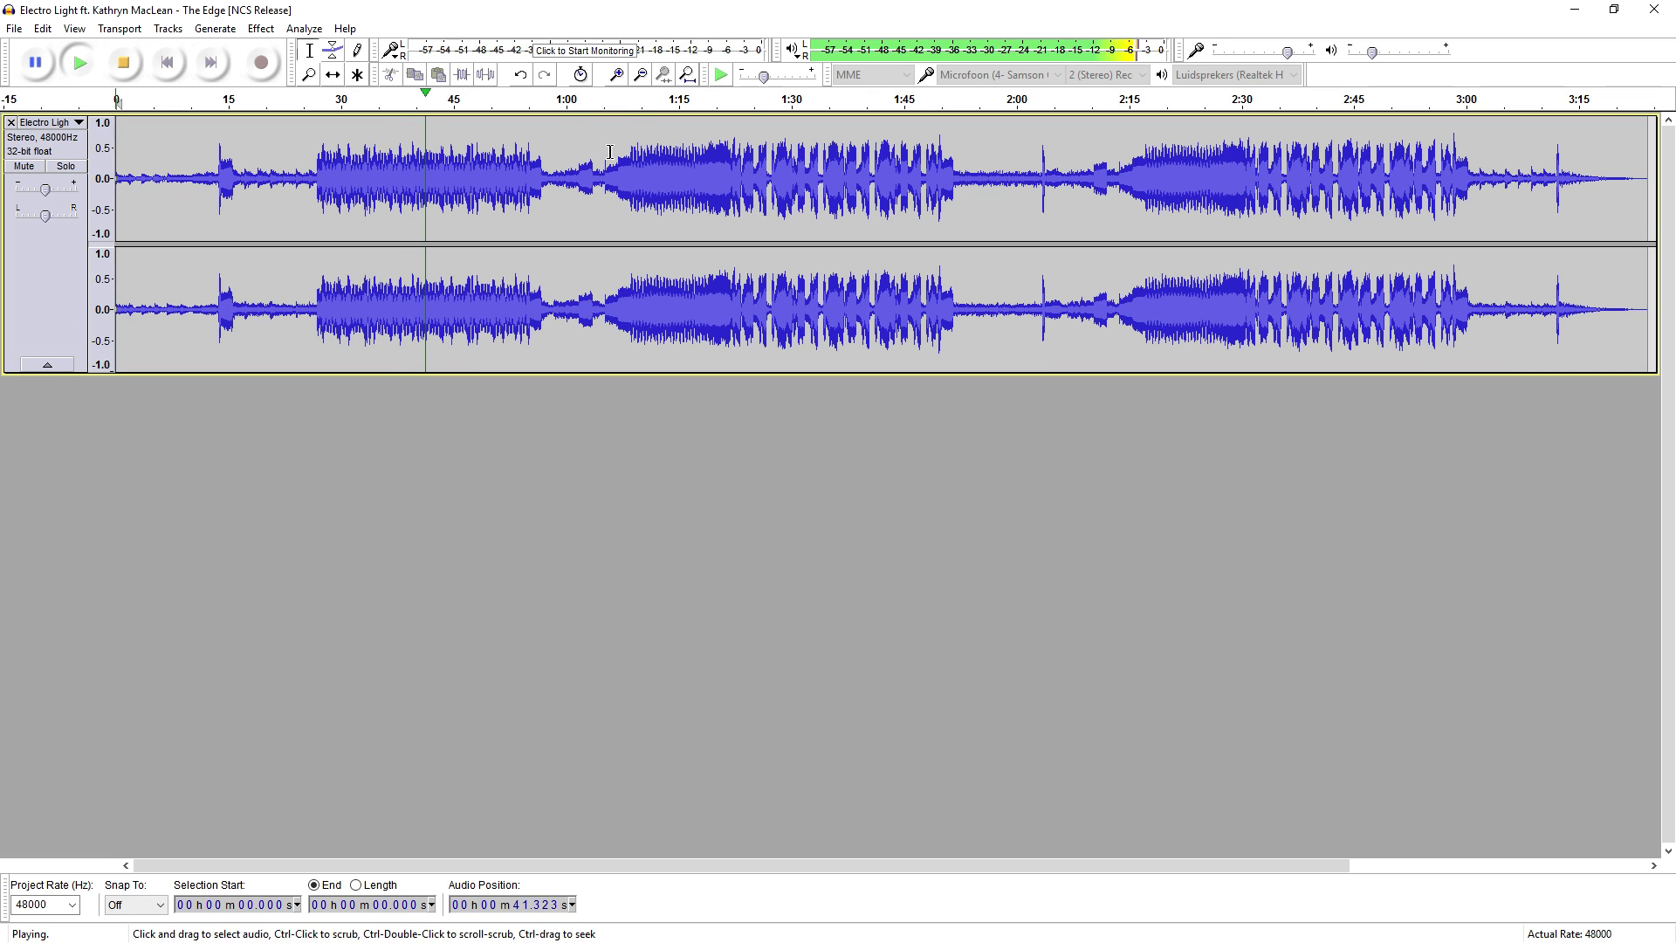
pyautogui.keyDown('ctrl'); pyautogui.scroll(-1, 610, 152); pyautogui.keyUp('ctrl')
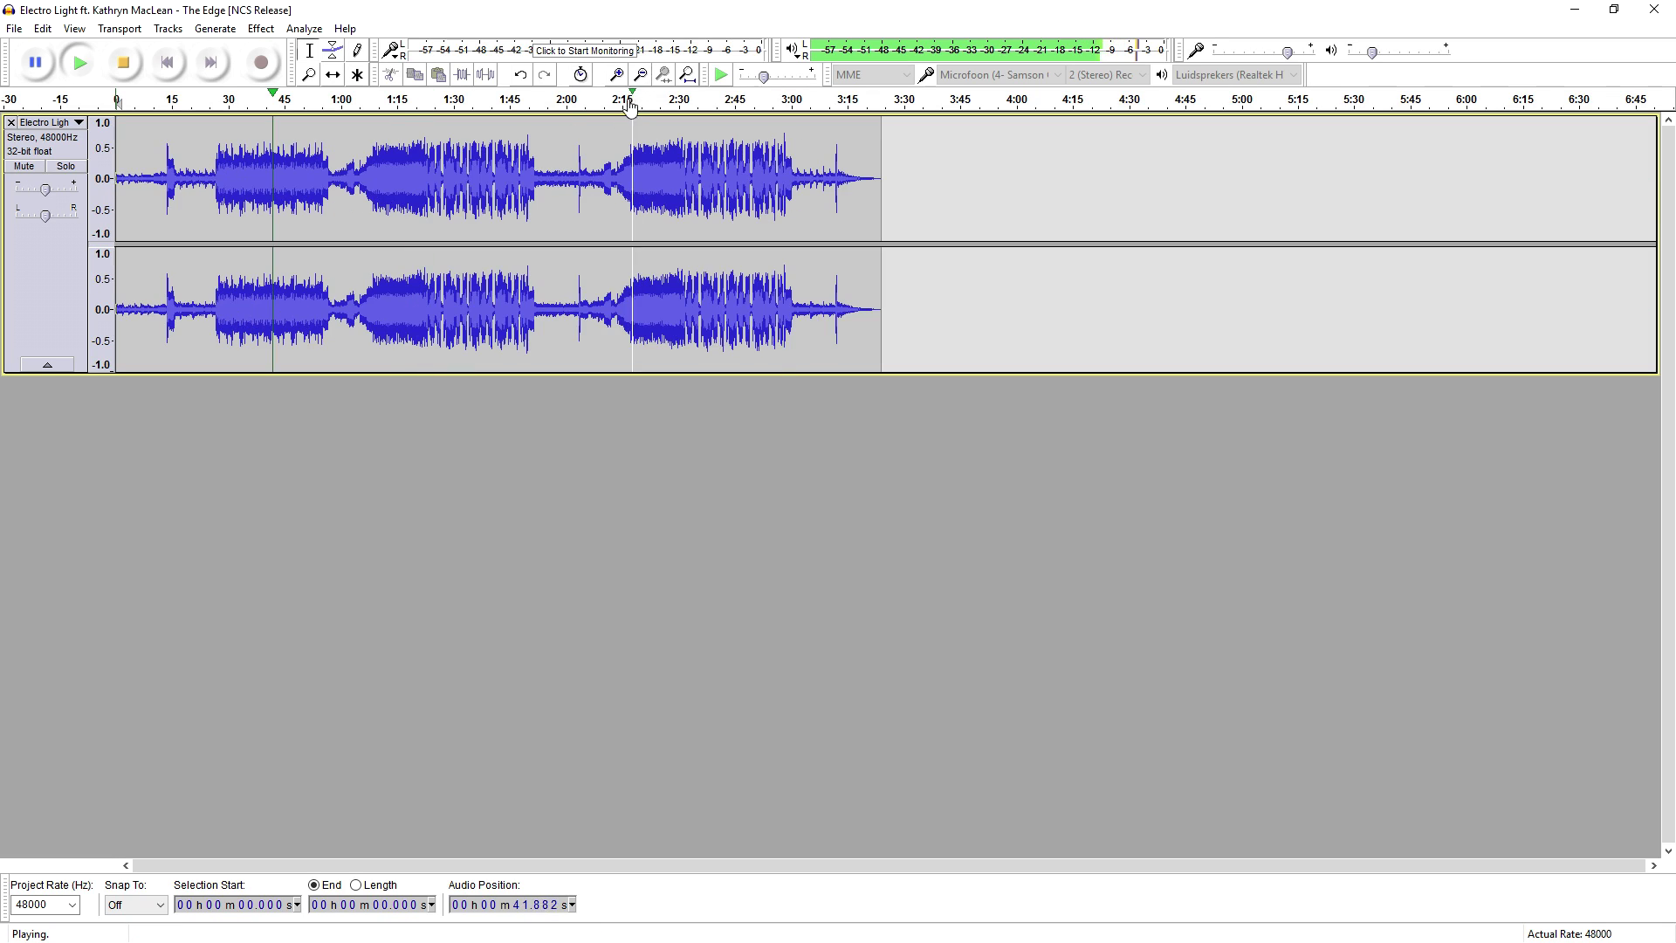
pyautogui.click(397, 98)
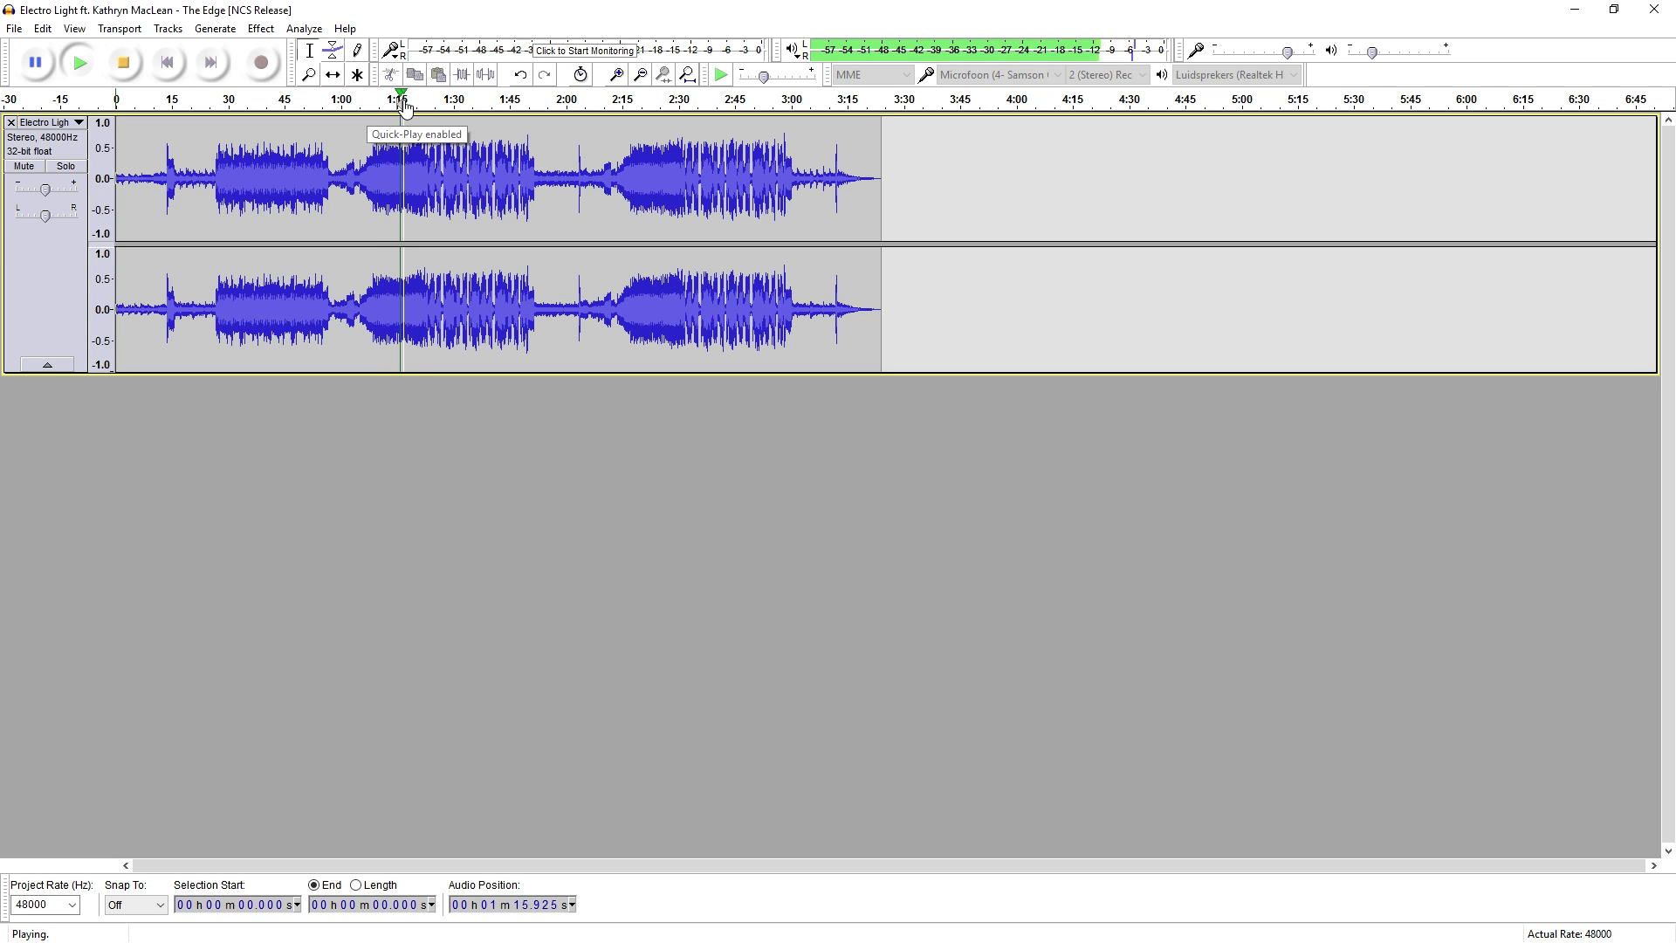
pyautogui.click(35, 62)
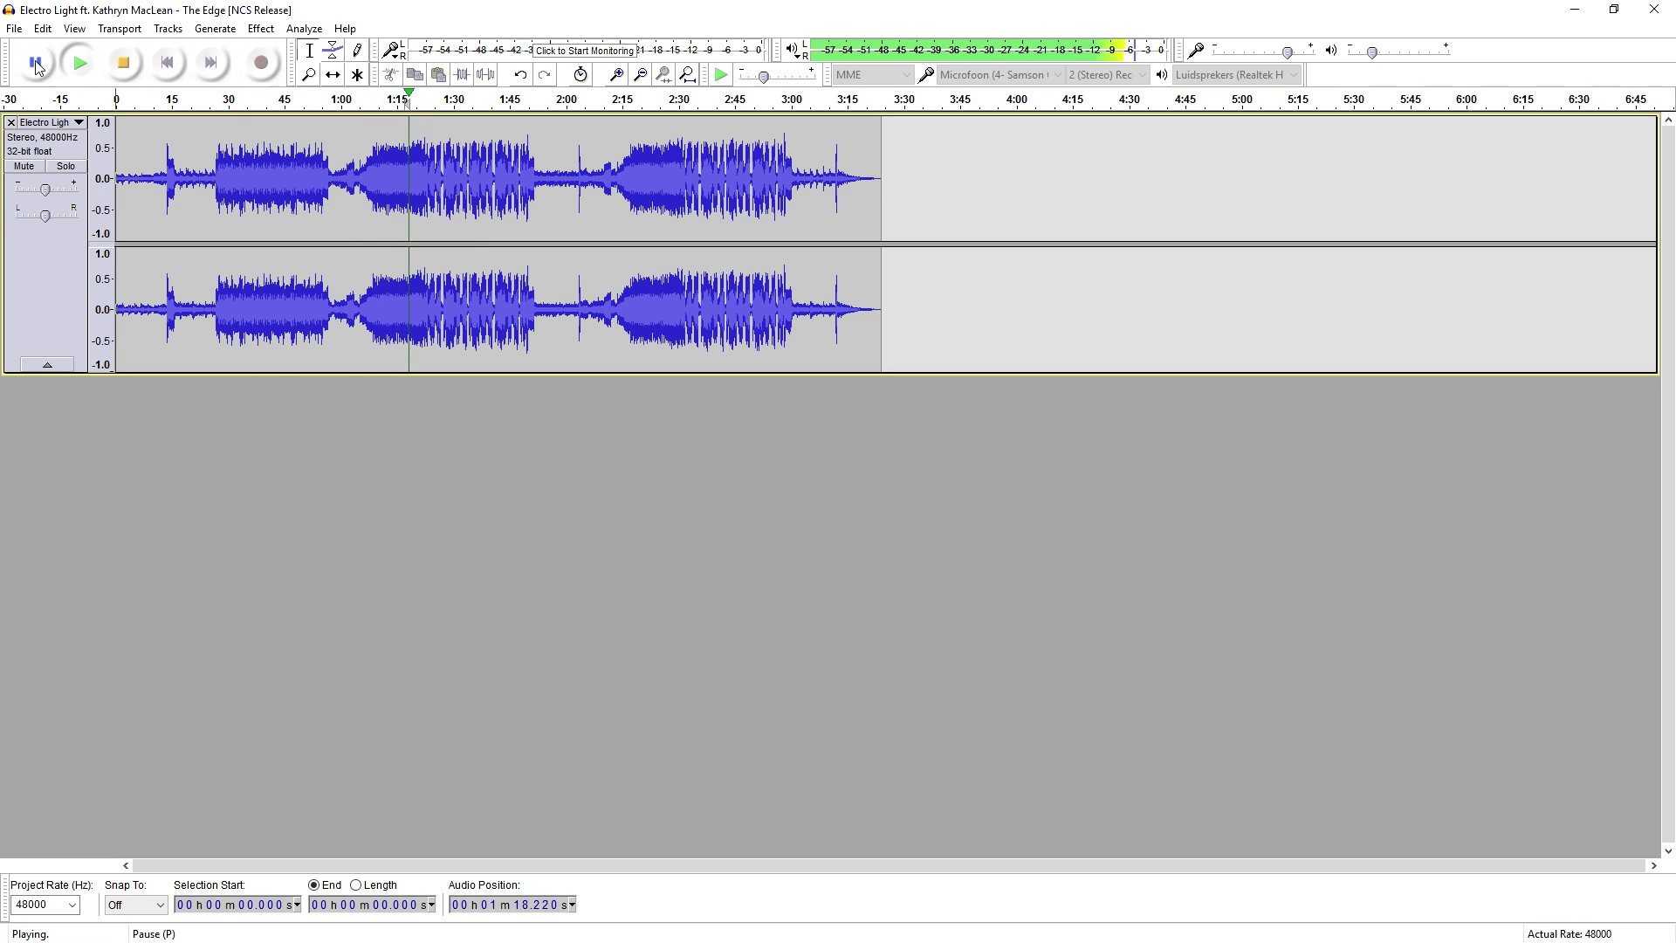
pyautogui.click(35, 62)
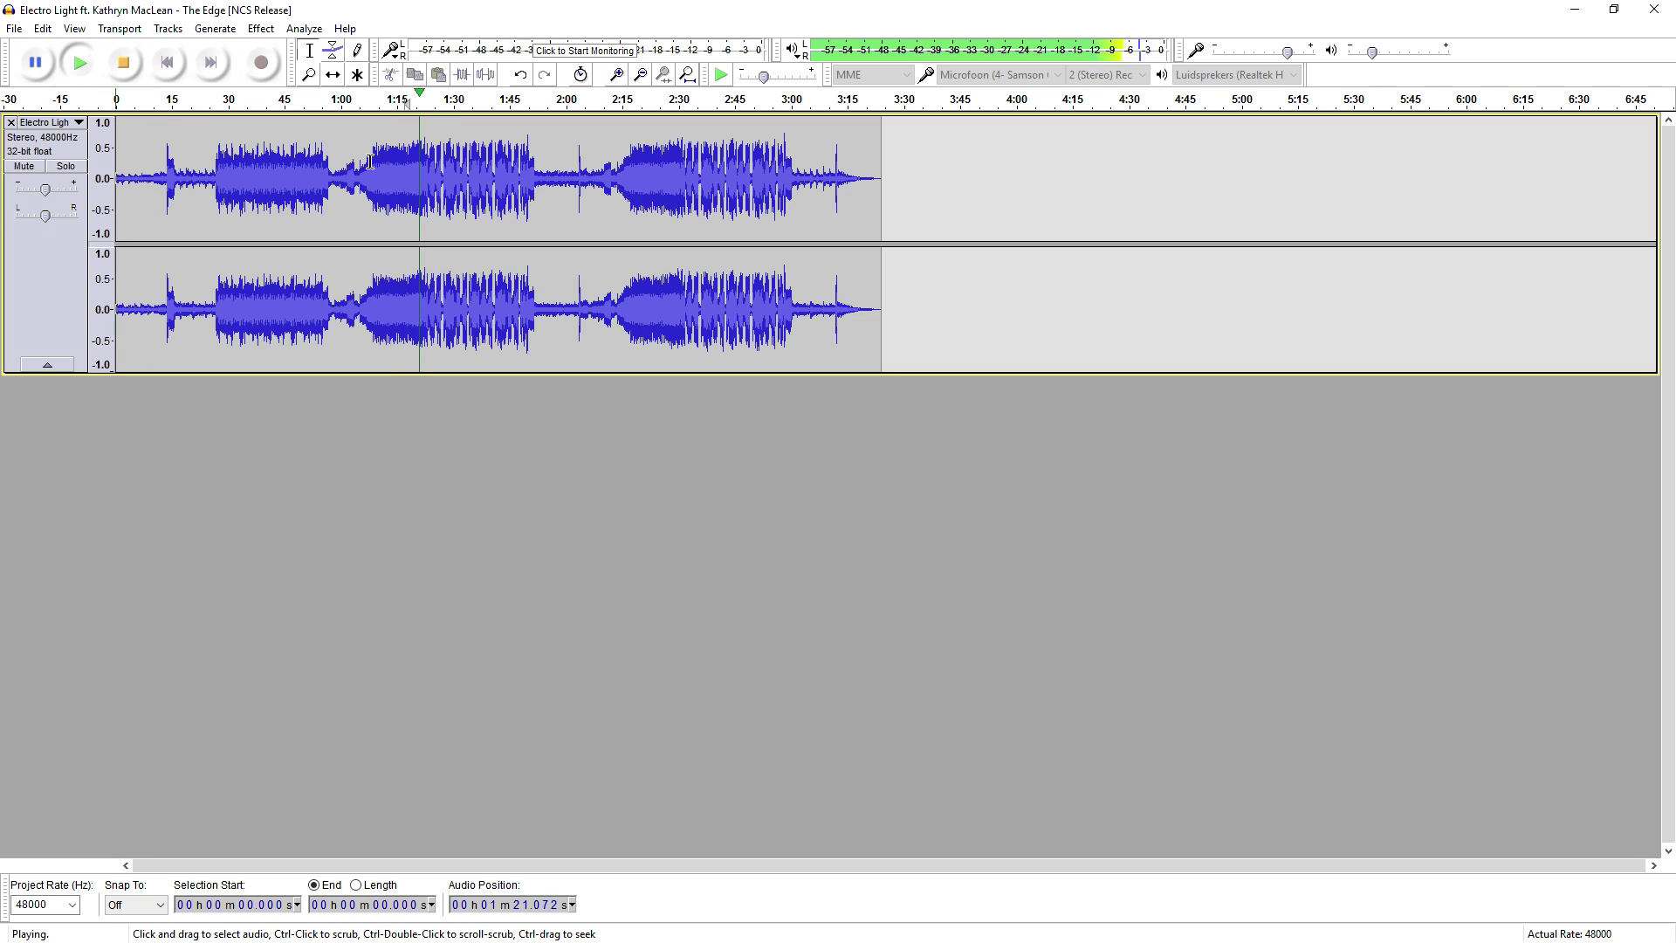
pyautogui.scroll(4, 944, 202)
pyautogui.scroll(-2, 944, 201)
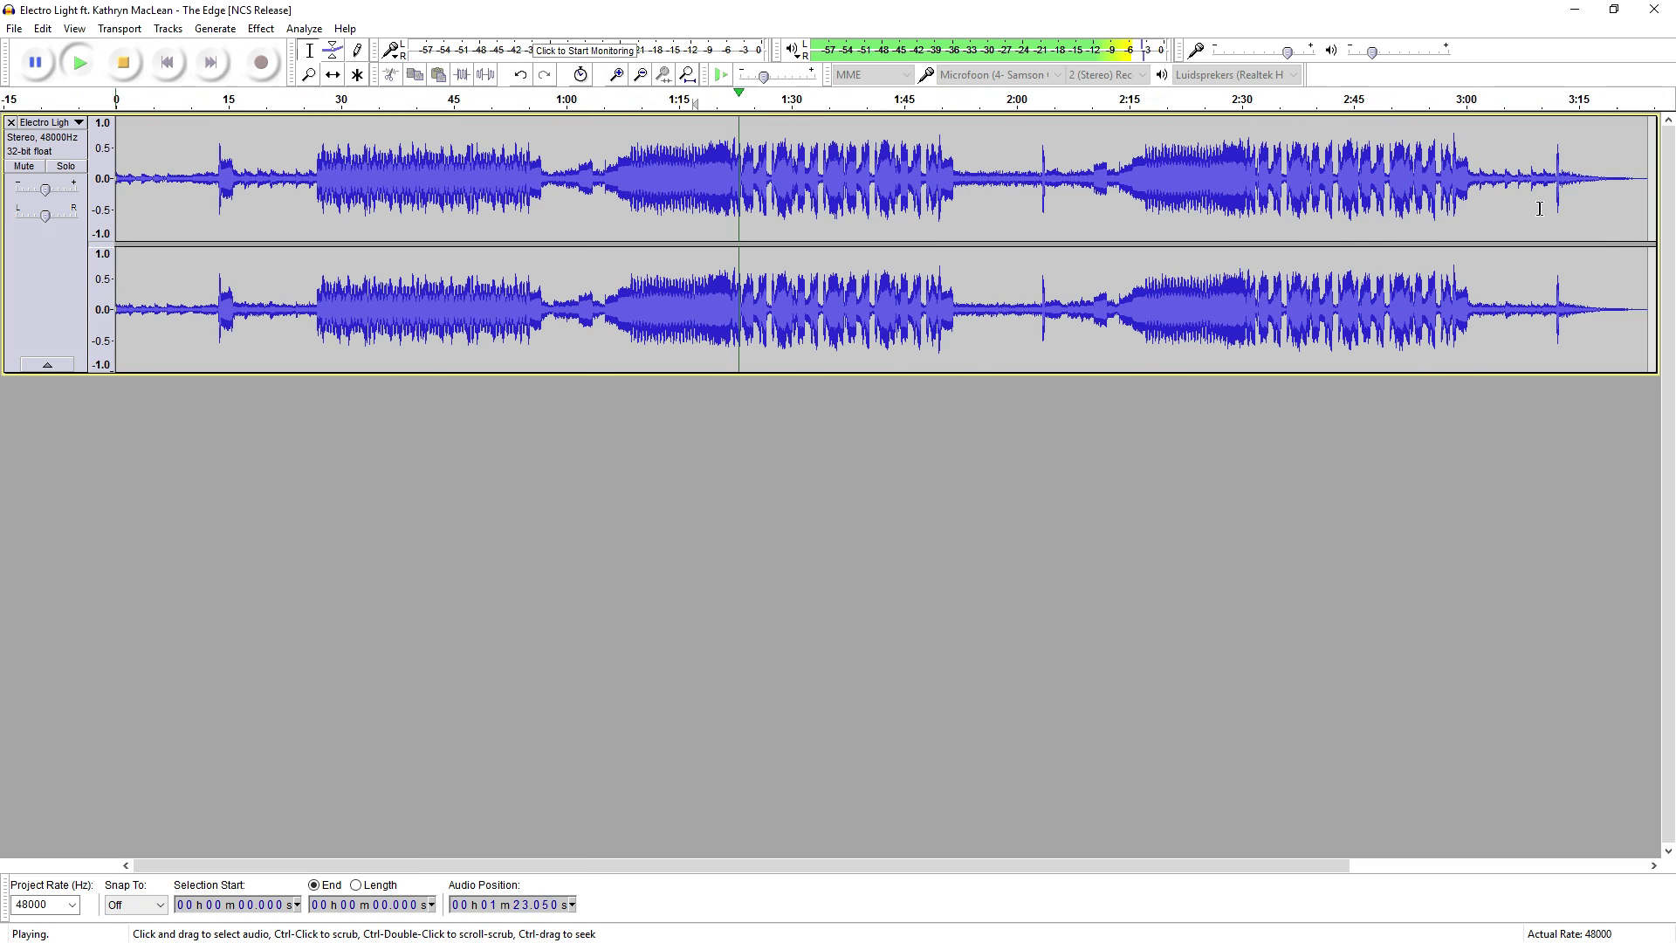
pyautogui.scroll(-3, 976, 212)
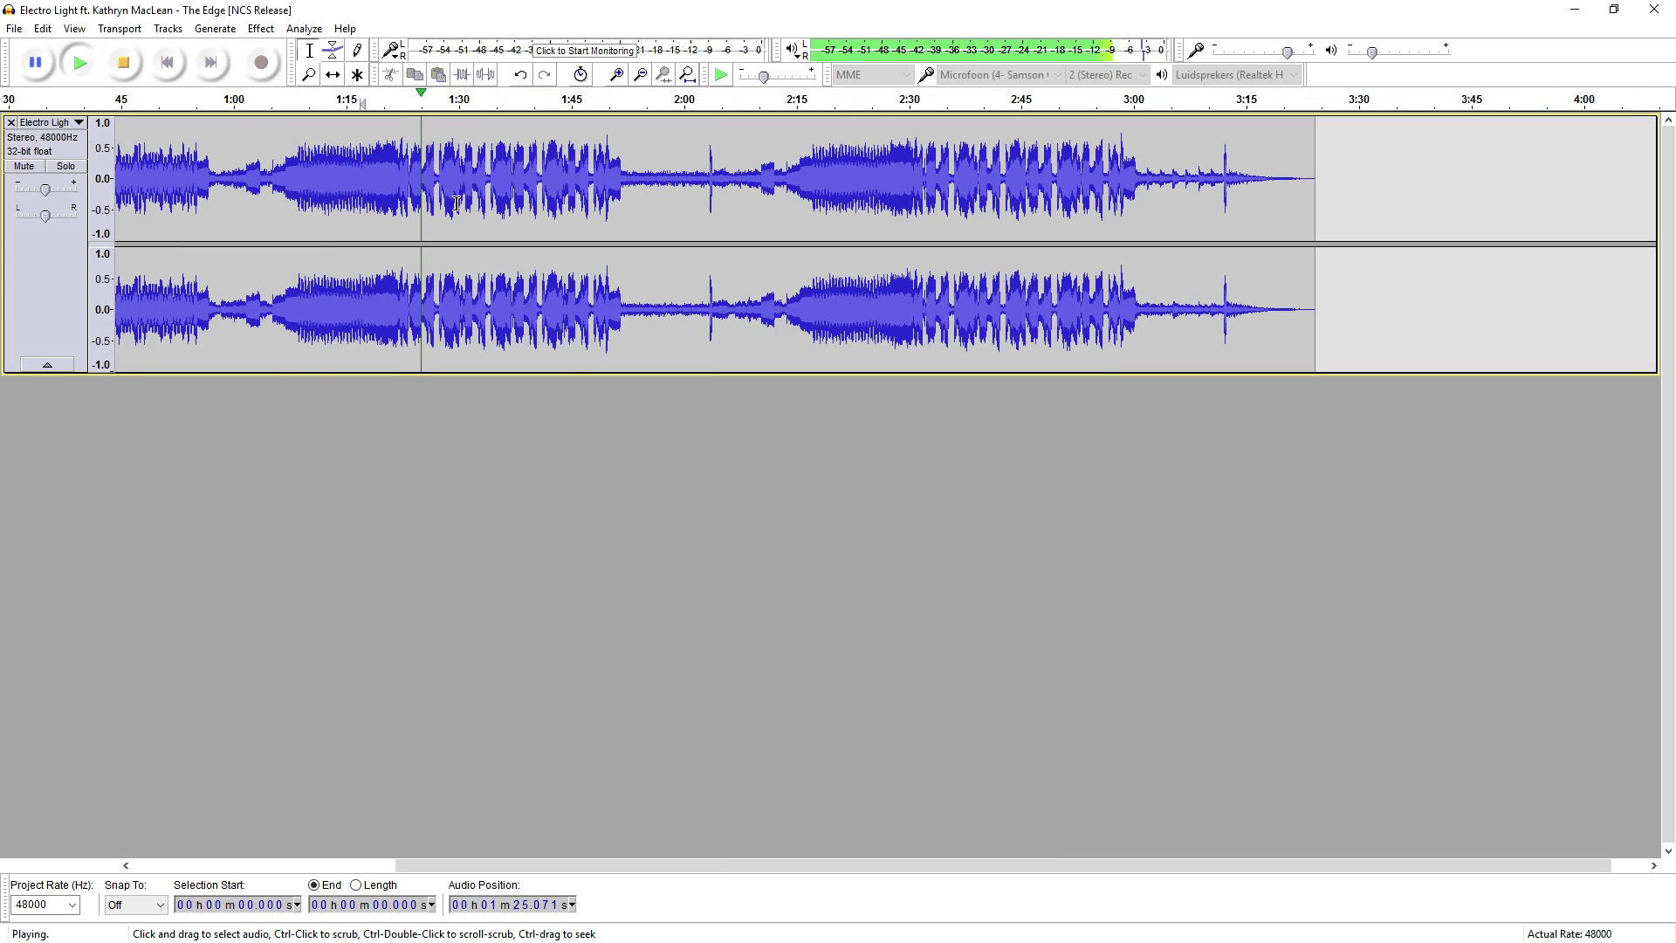
pyautogui.scroll(2, 455, 183)
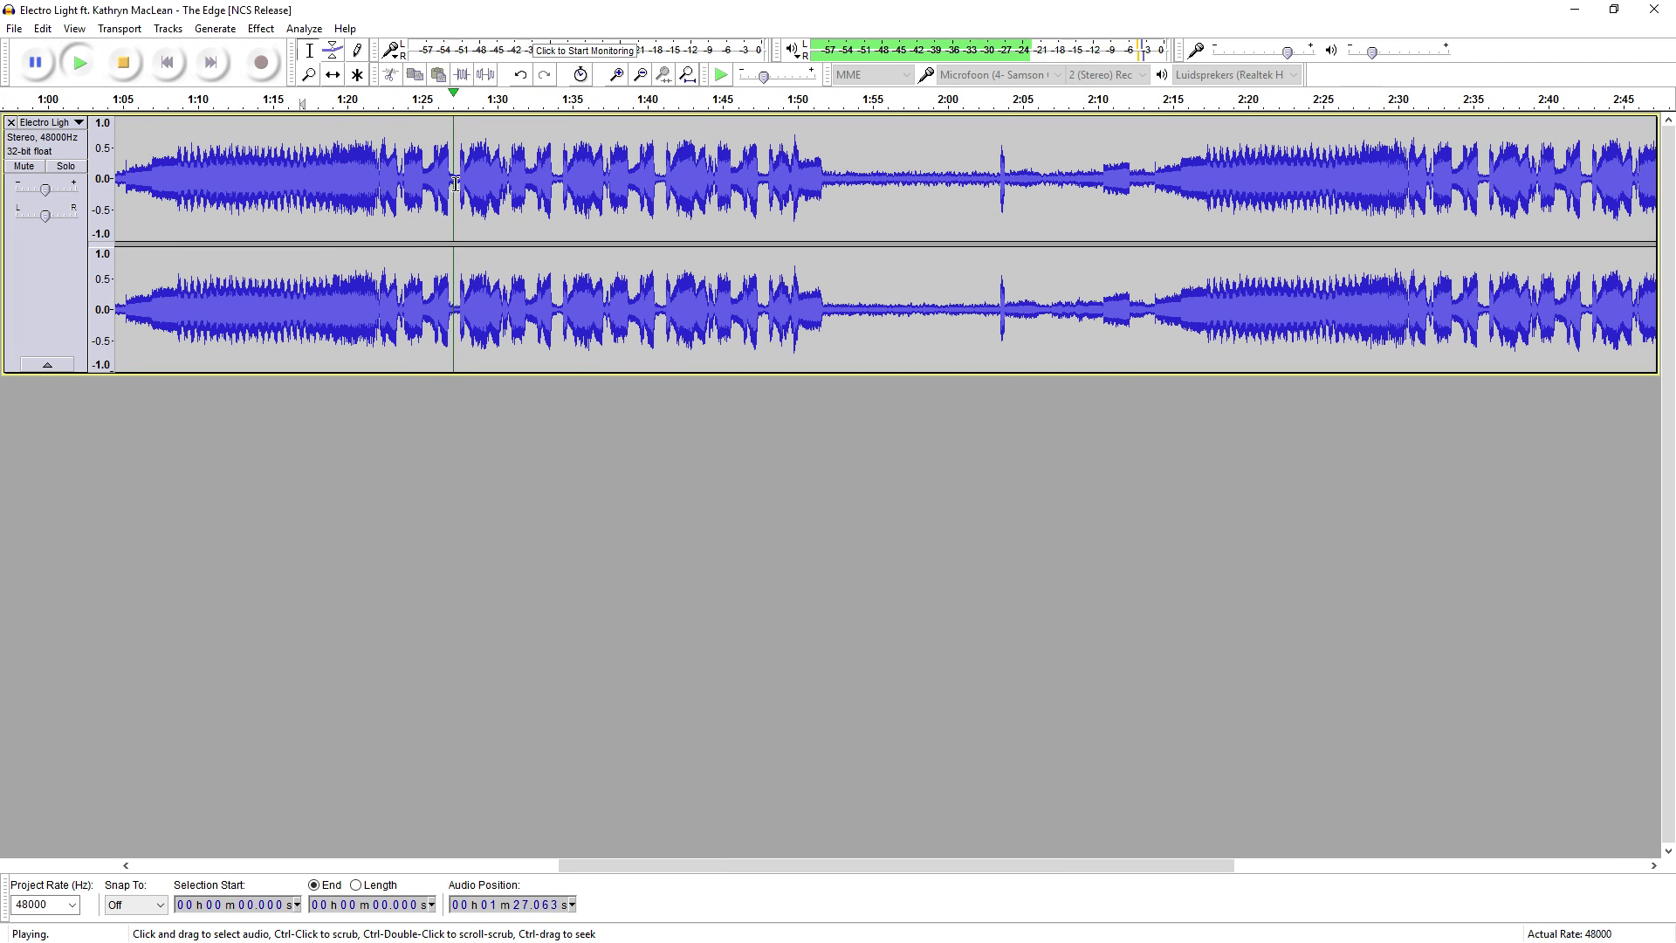
pyautogui.press('space')
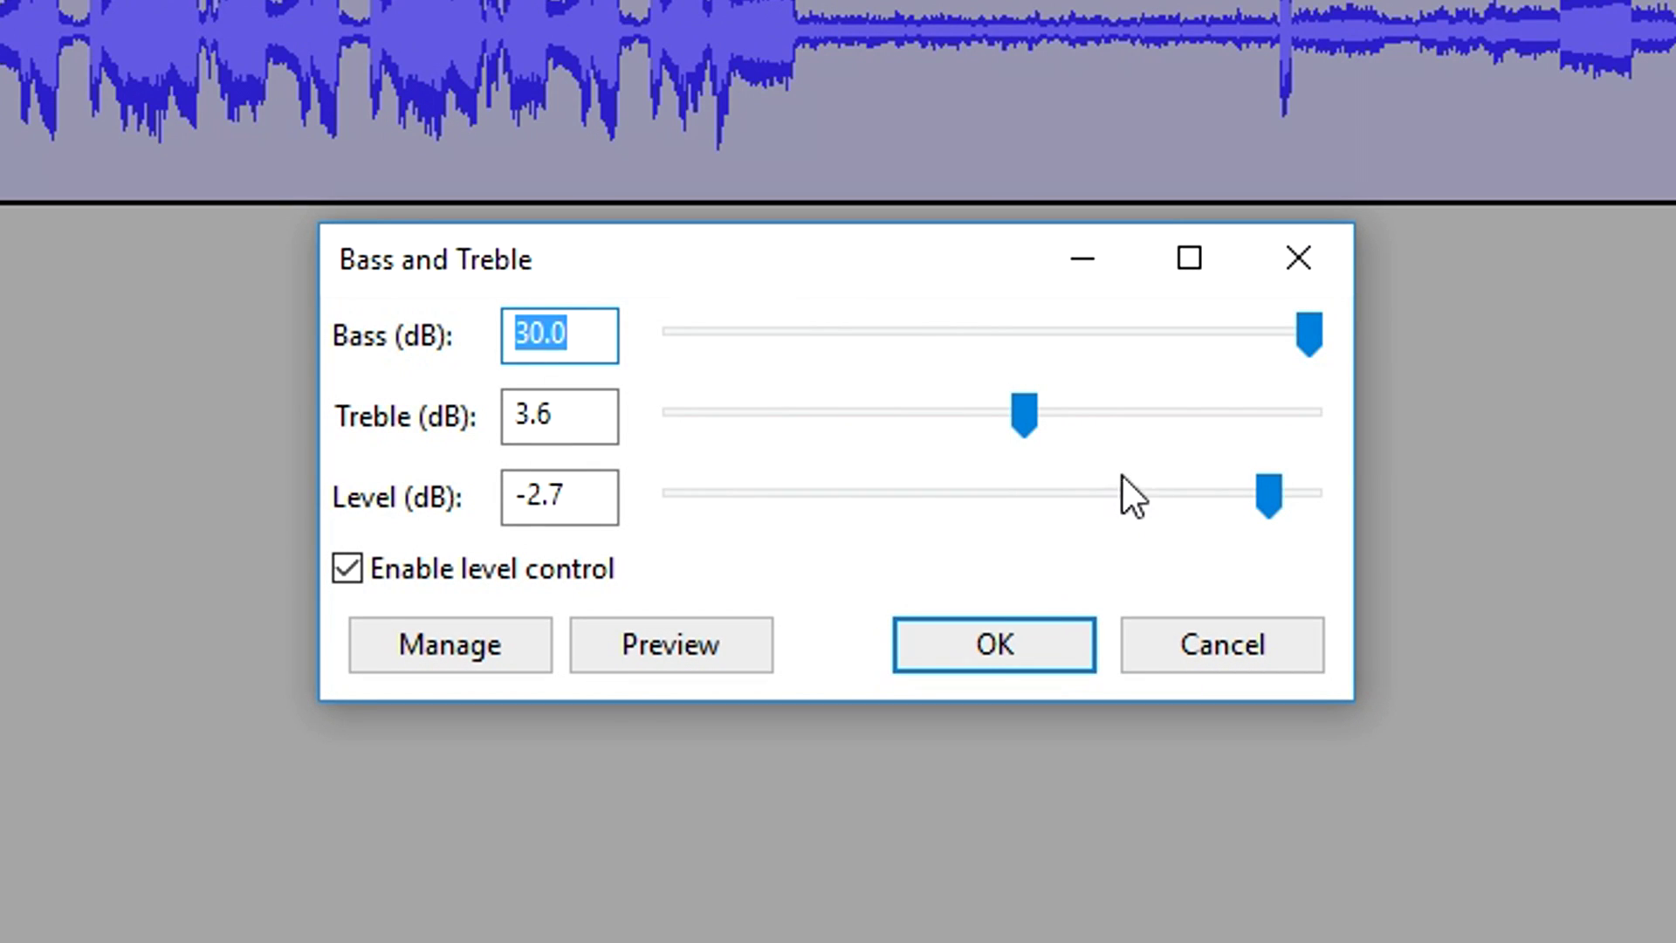
# - Preview the song with bass 30.0 dB, treble 3.6 dB and level -2.7 dB
pyautogui.click(719, 661)
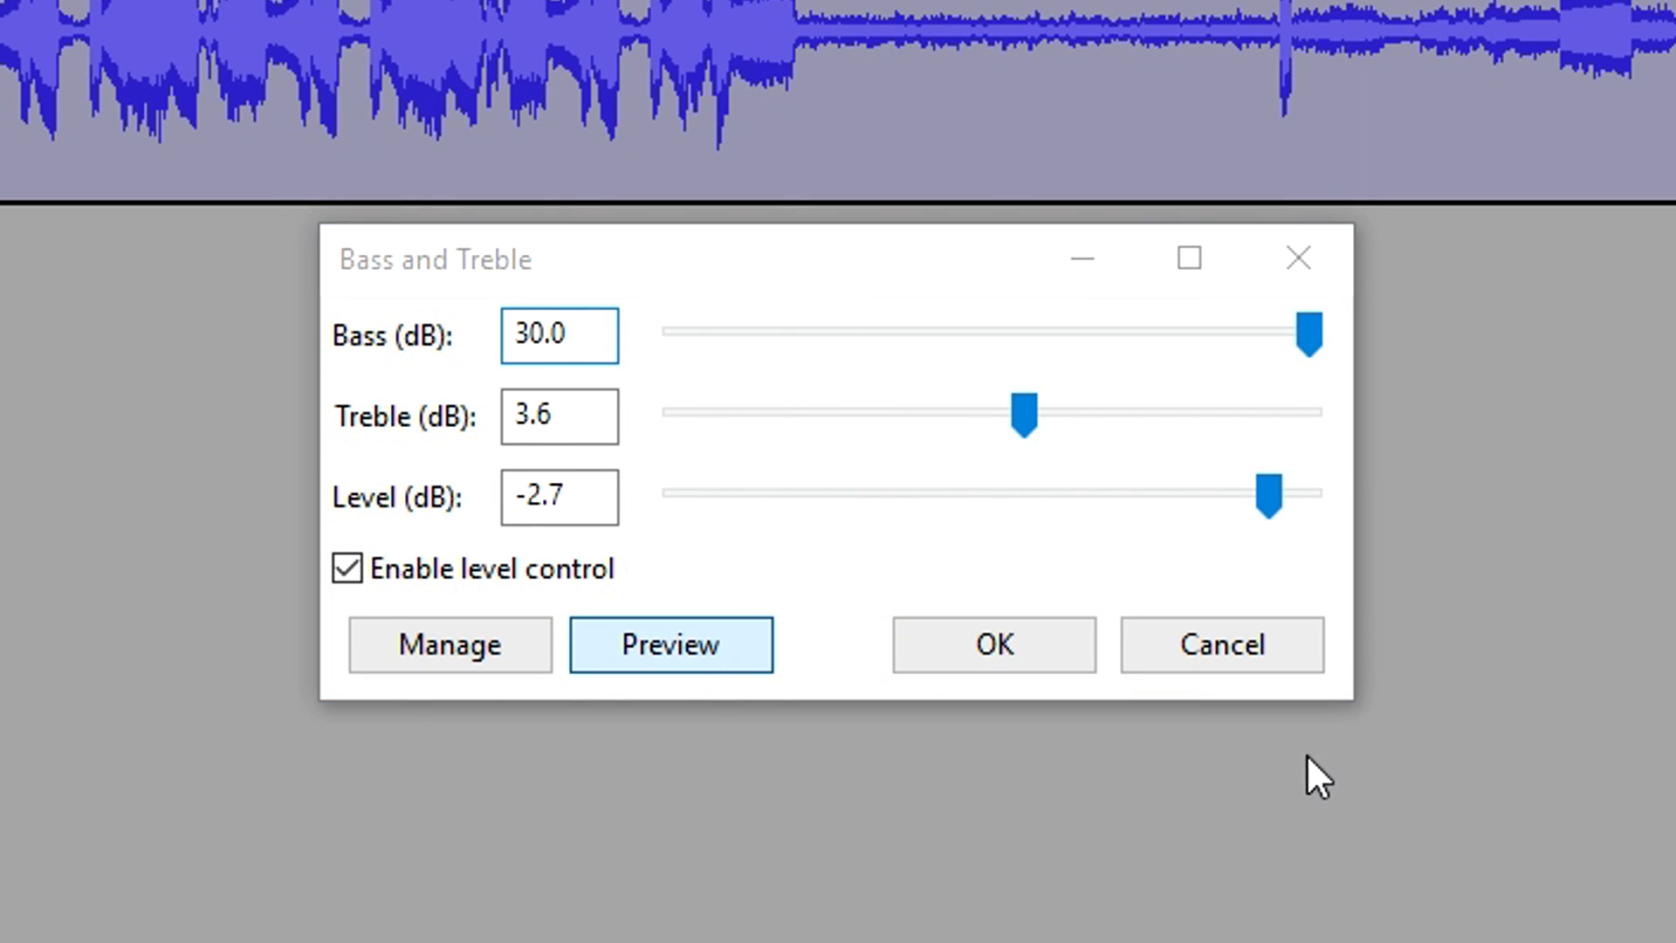